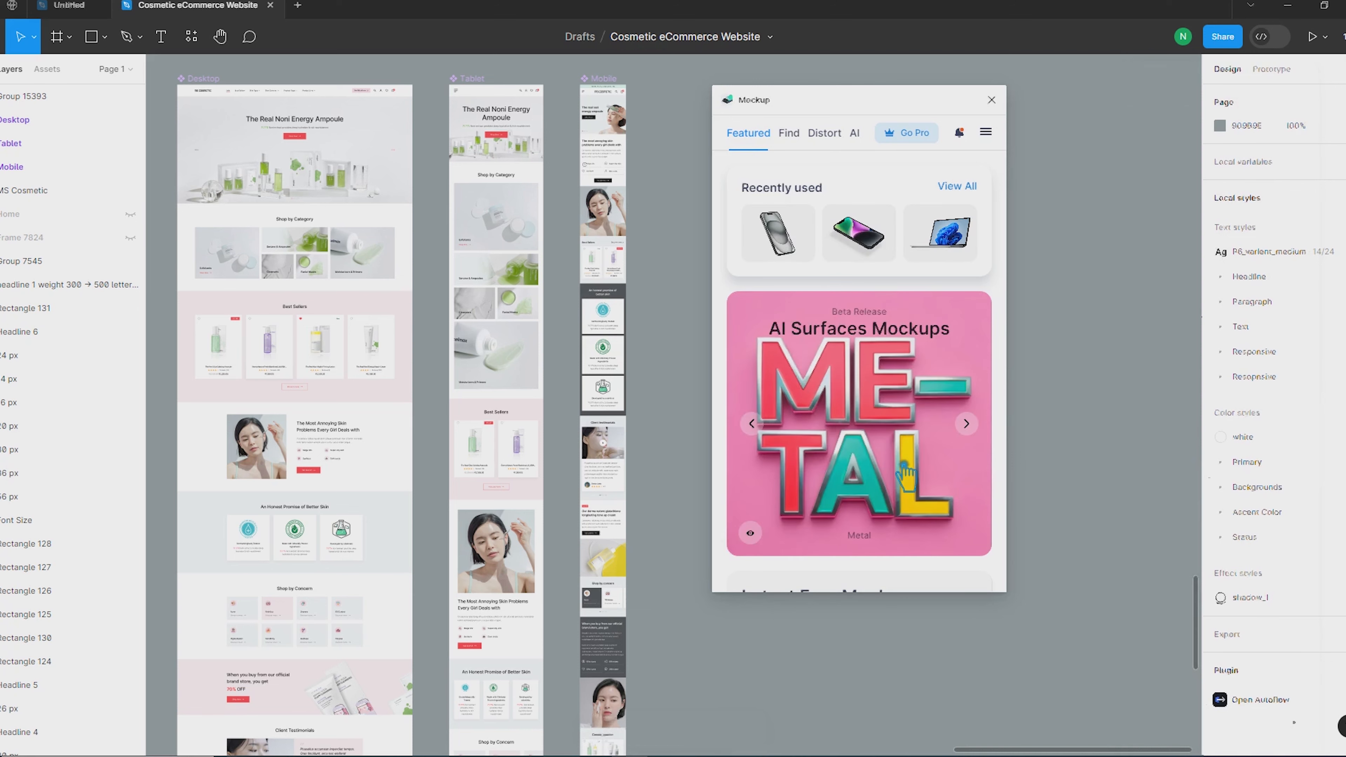
Find the MacBook Air (2022) in the isolated mockups collection and open its angled single-laptop mockup.
{"action": "left_click", "coordinate": [791, 136]}
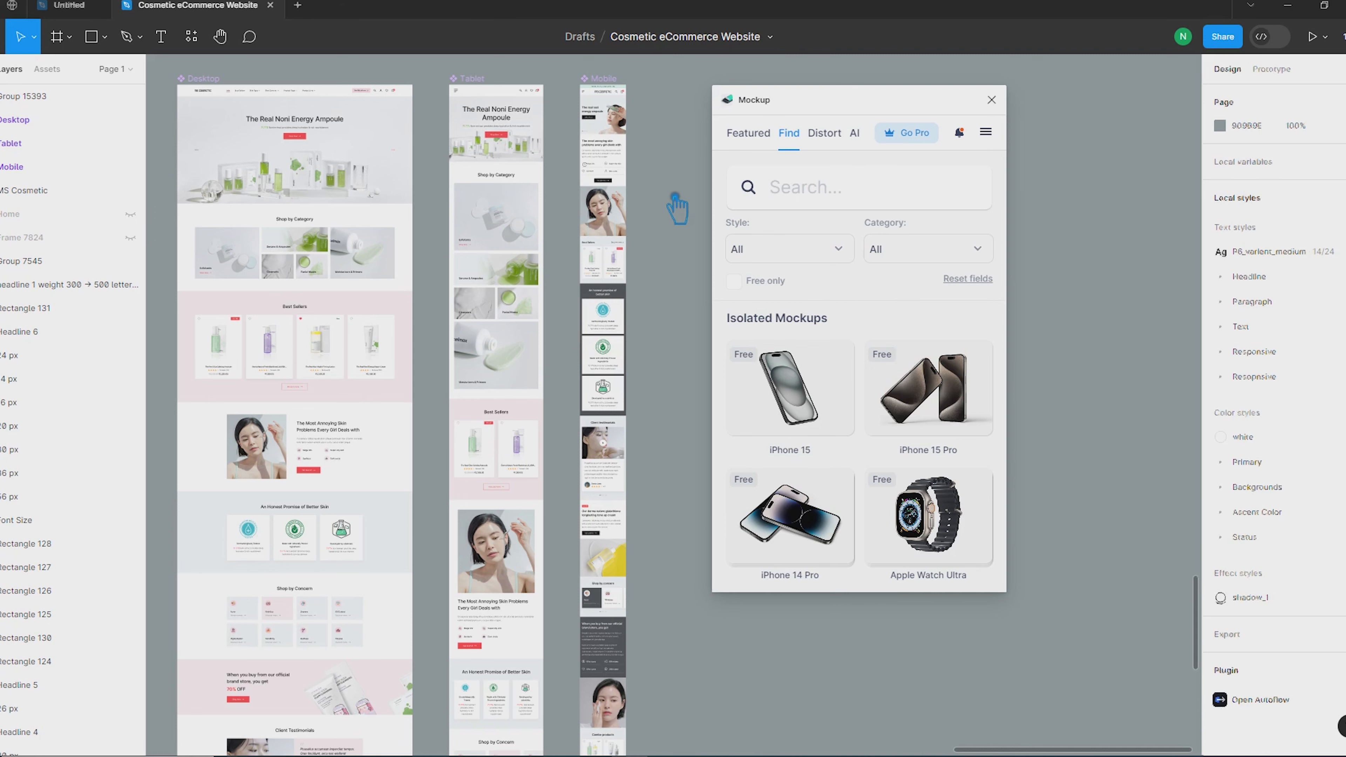
{"action": "scroll", "coordinate": [894, 381], "scroll_direction": "down", "scroll_amount": 10}
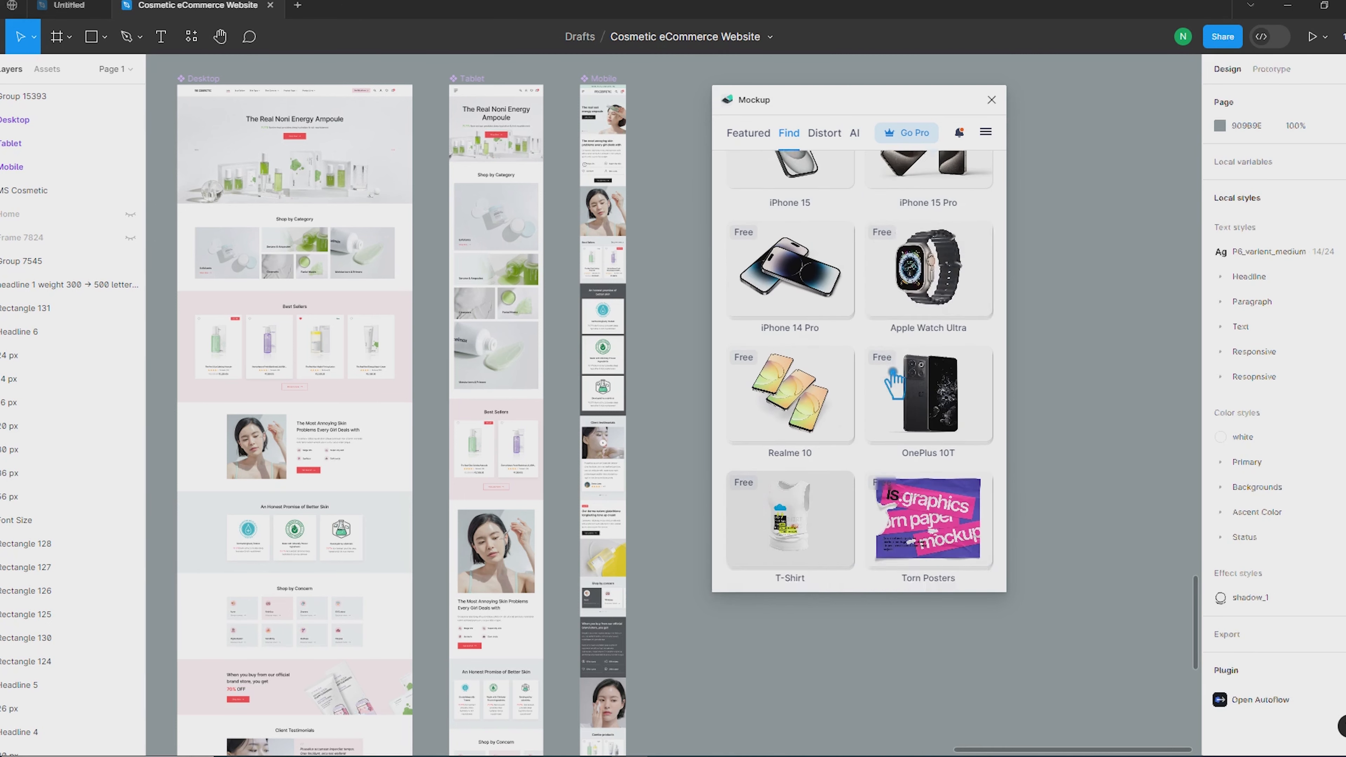
{"action": "scroll", "coordinate": [894, 382], "scroll_direction": "down", "scroll_amount": 10}
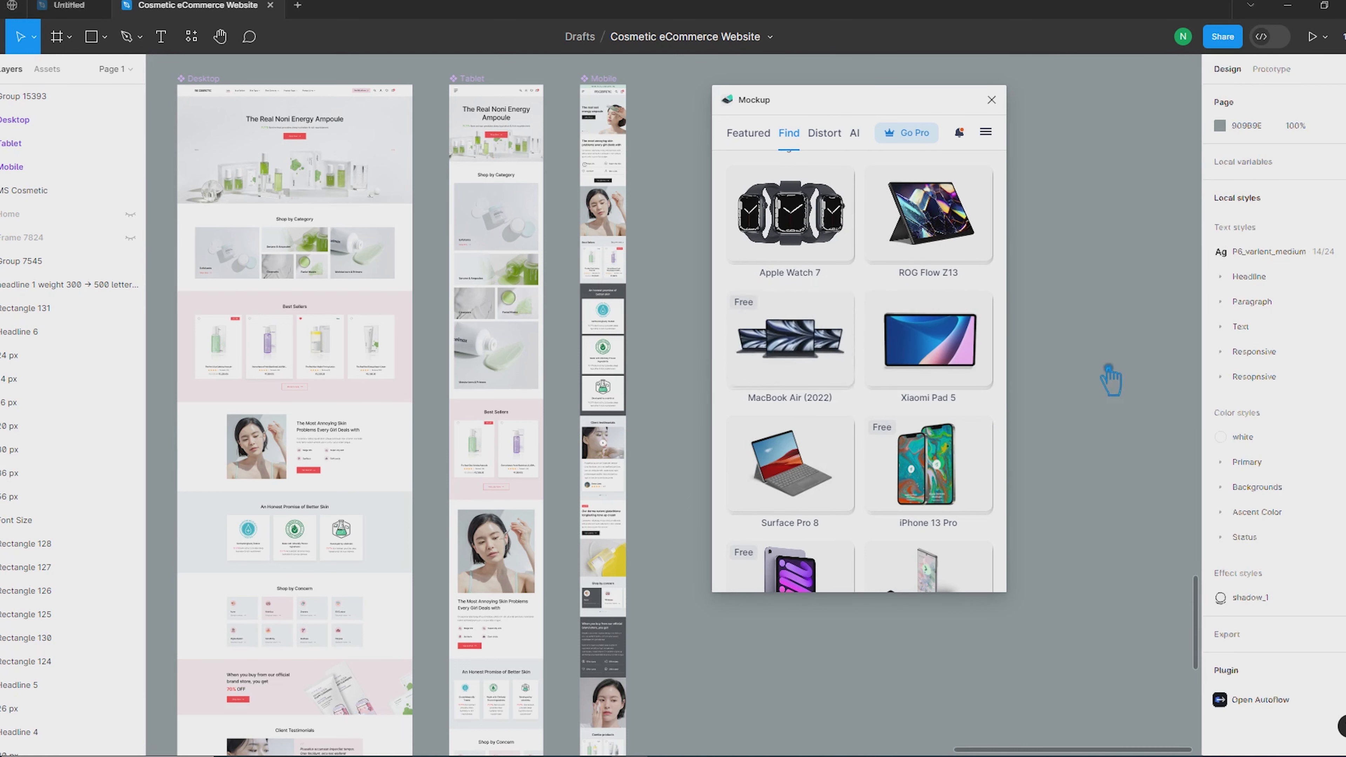
{"action": "left_click", "coordinate": [824, 351]}
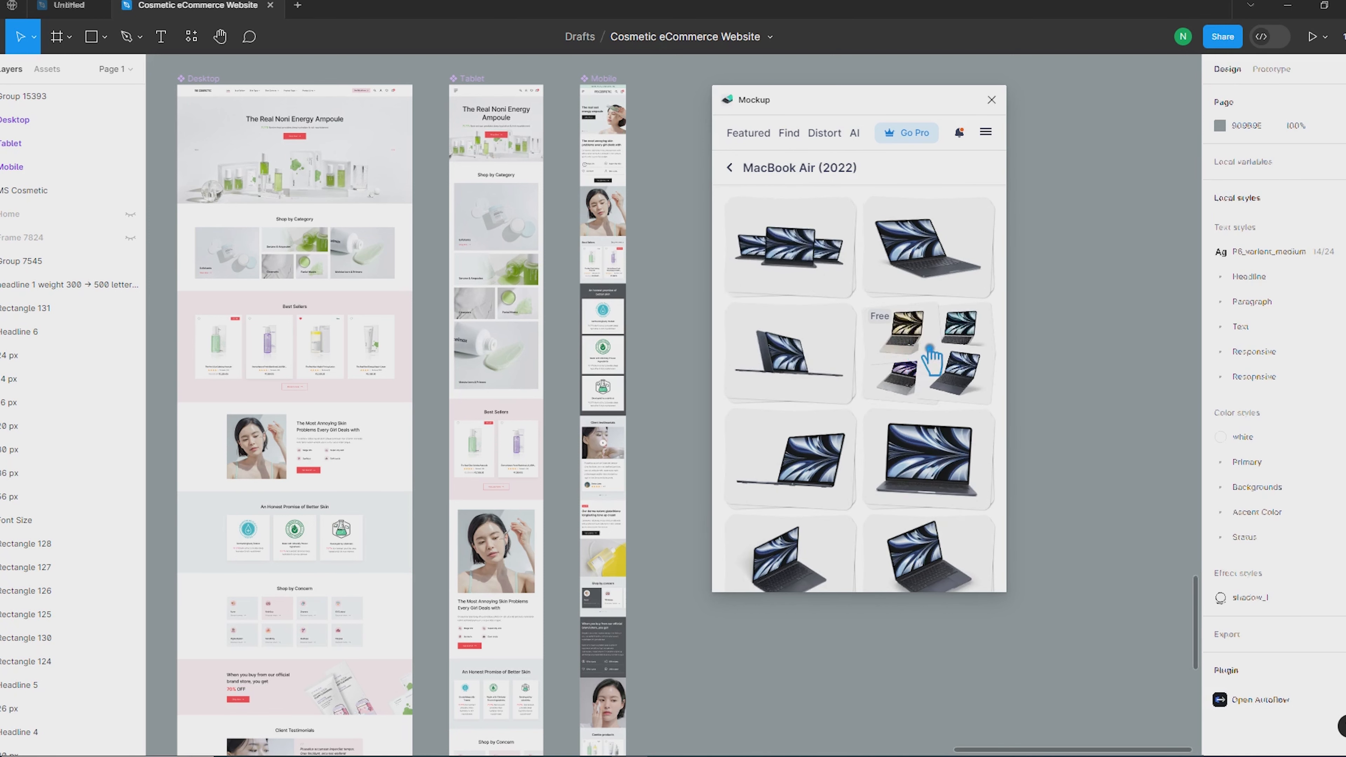
{"action": "scroll", "coordinate": [931, 354], "scroll_direction": "down", "scroll_amount": 4}
{"action": "scroll", "coordinate": [940, 424], "scroll_direction": "up", "scroll_amount": 4}
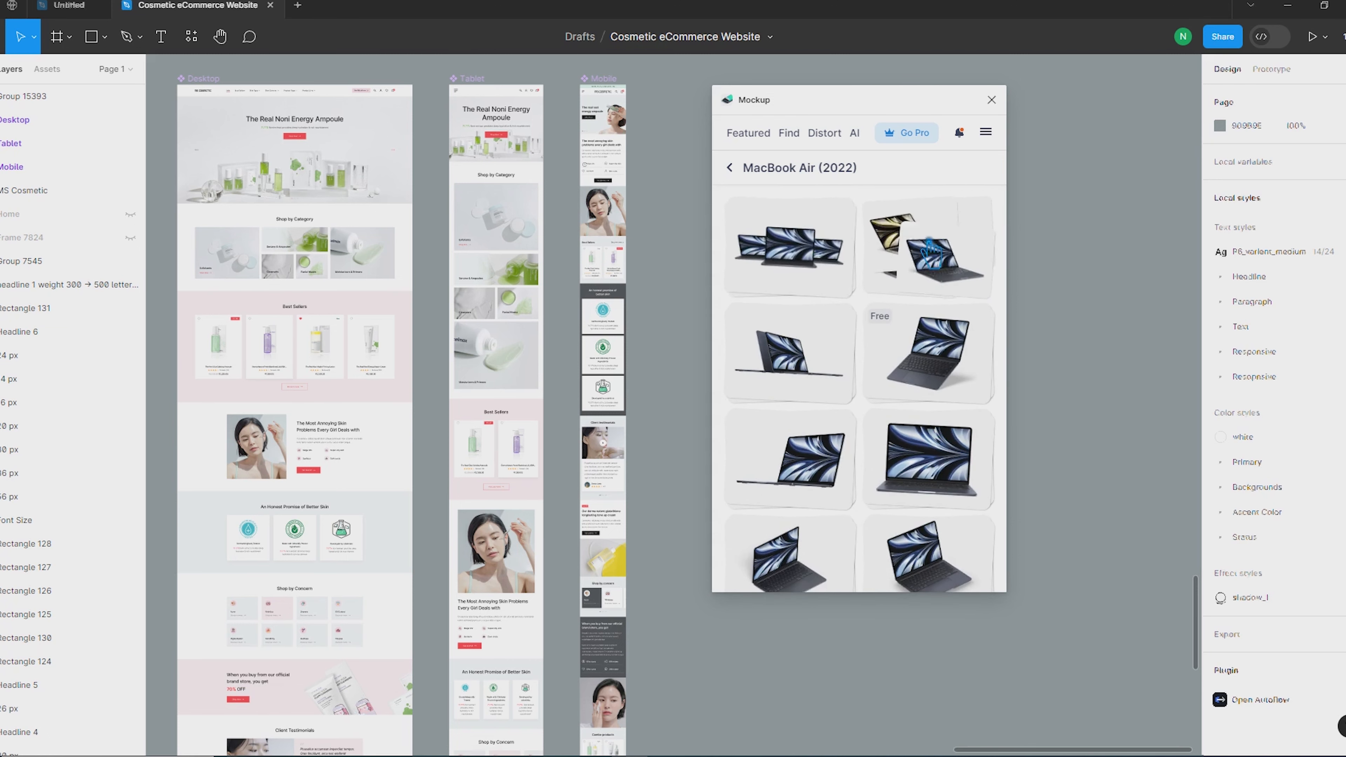
{"action": "left_click", "coordinate": [931, 252]}
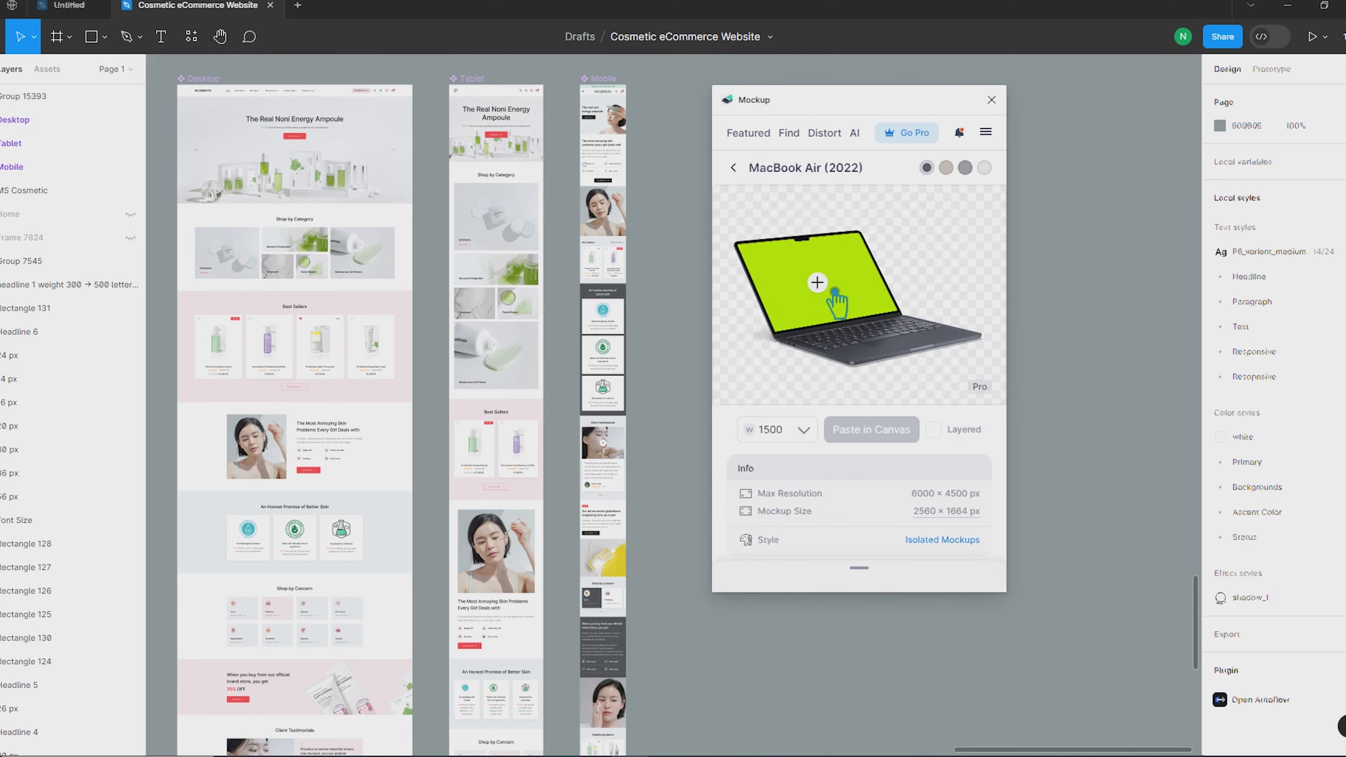
Fill the MacBook Air 13 mockup's screen with the top section of the Desktop design and paste the mockup onto the canvas.
{"action": "left_click", "coordinate": [834, 287]}
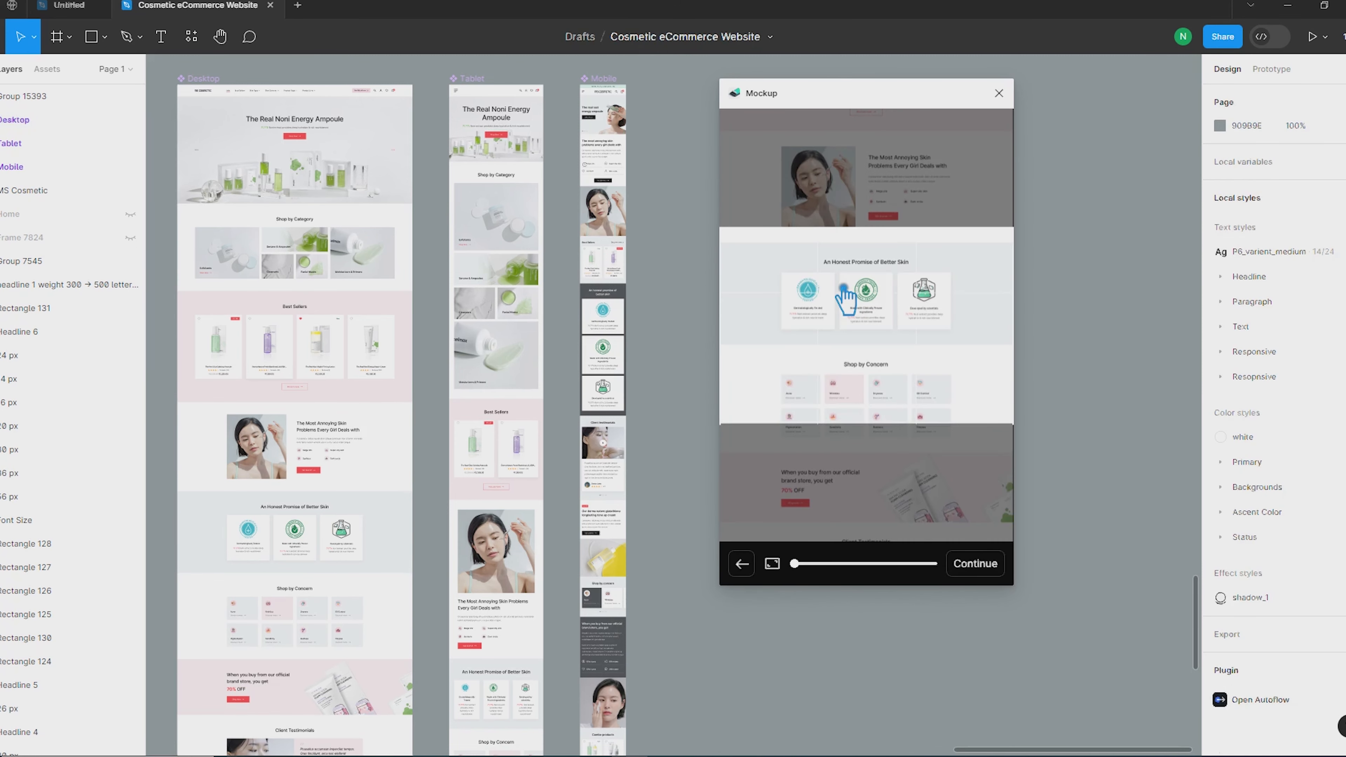
{"action": "scroll", "coordinate": [869, 308], "scroll_direction": "up", "scroll_amount": 10}
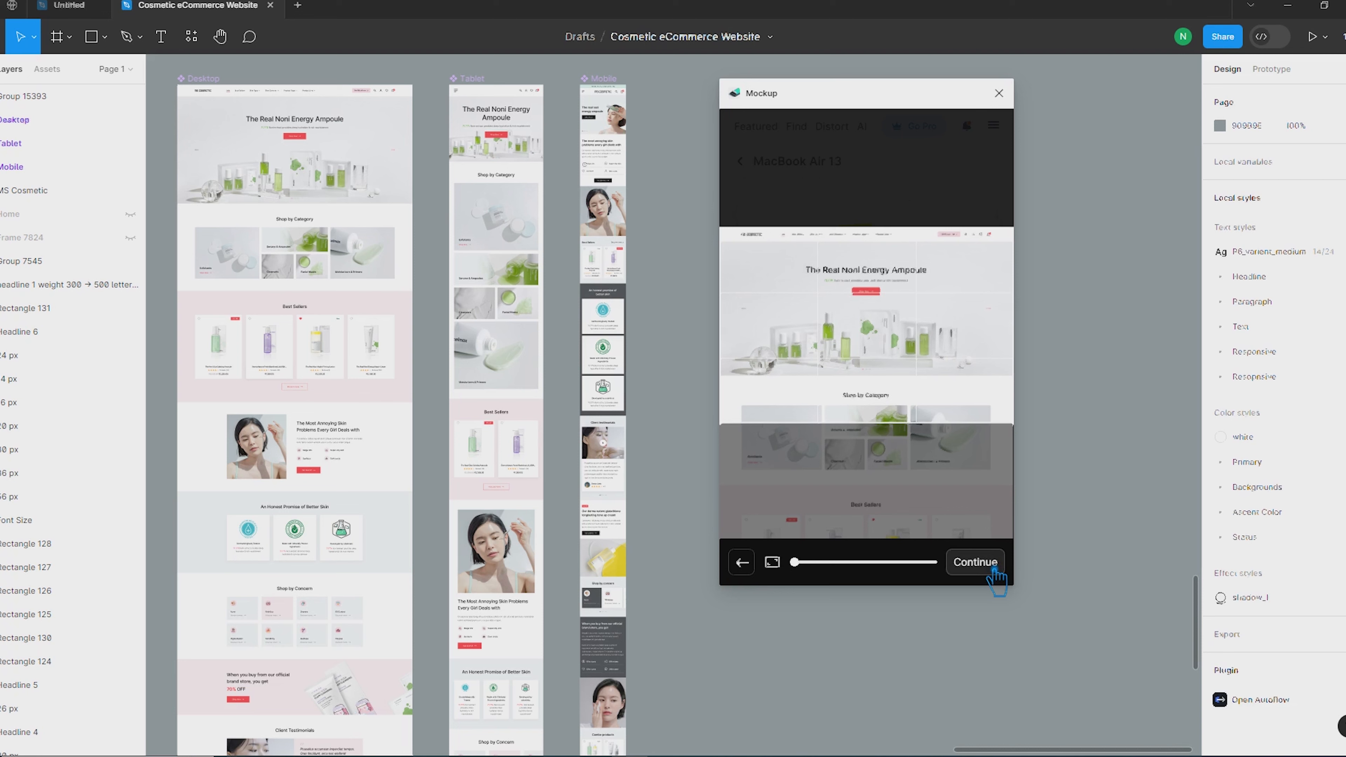
{"action": "left_click", "coordinate": [982, 563]}
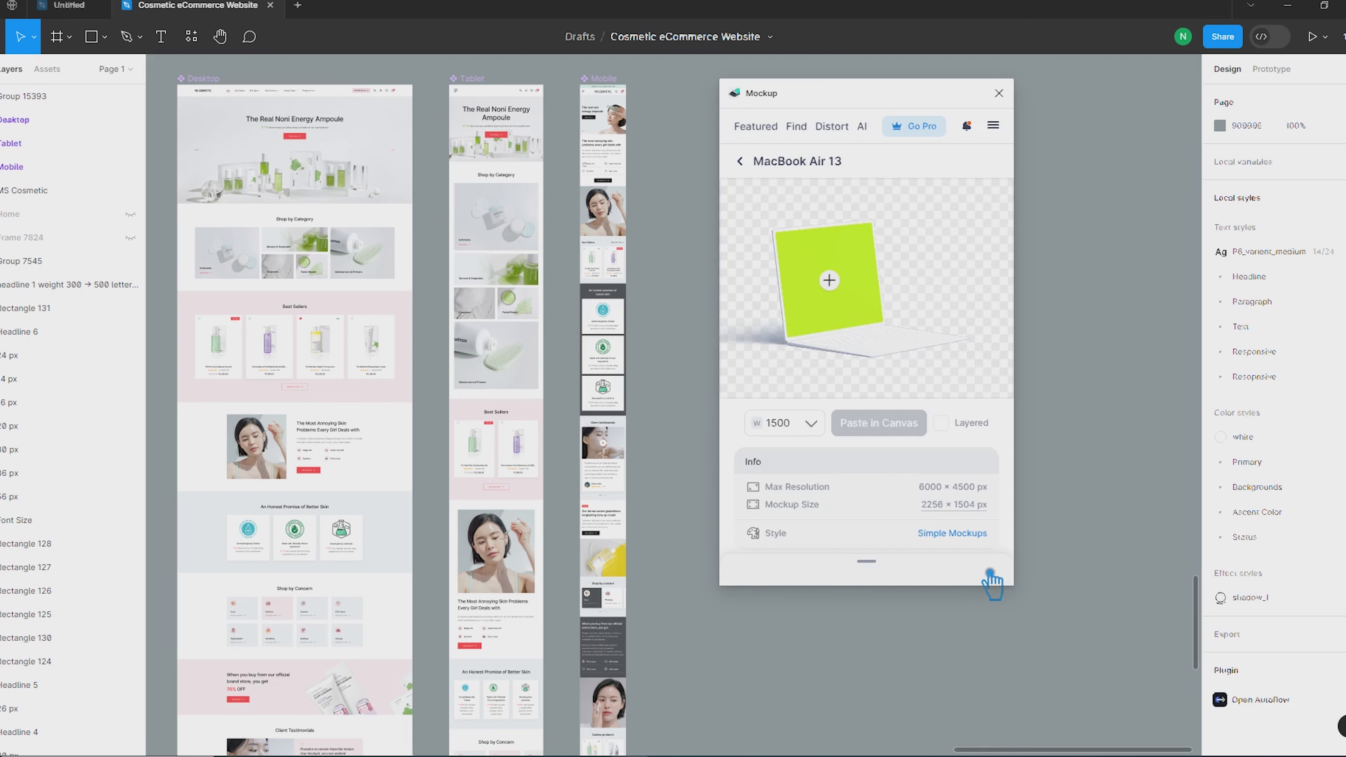
{"action": "left_click", "coordinate": [900, 424]}
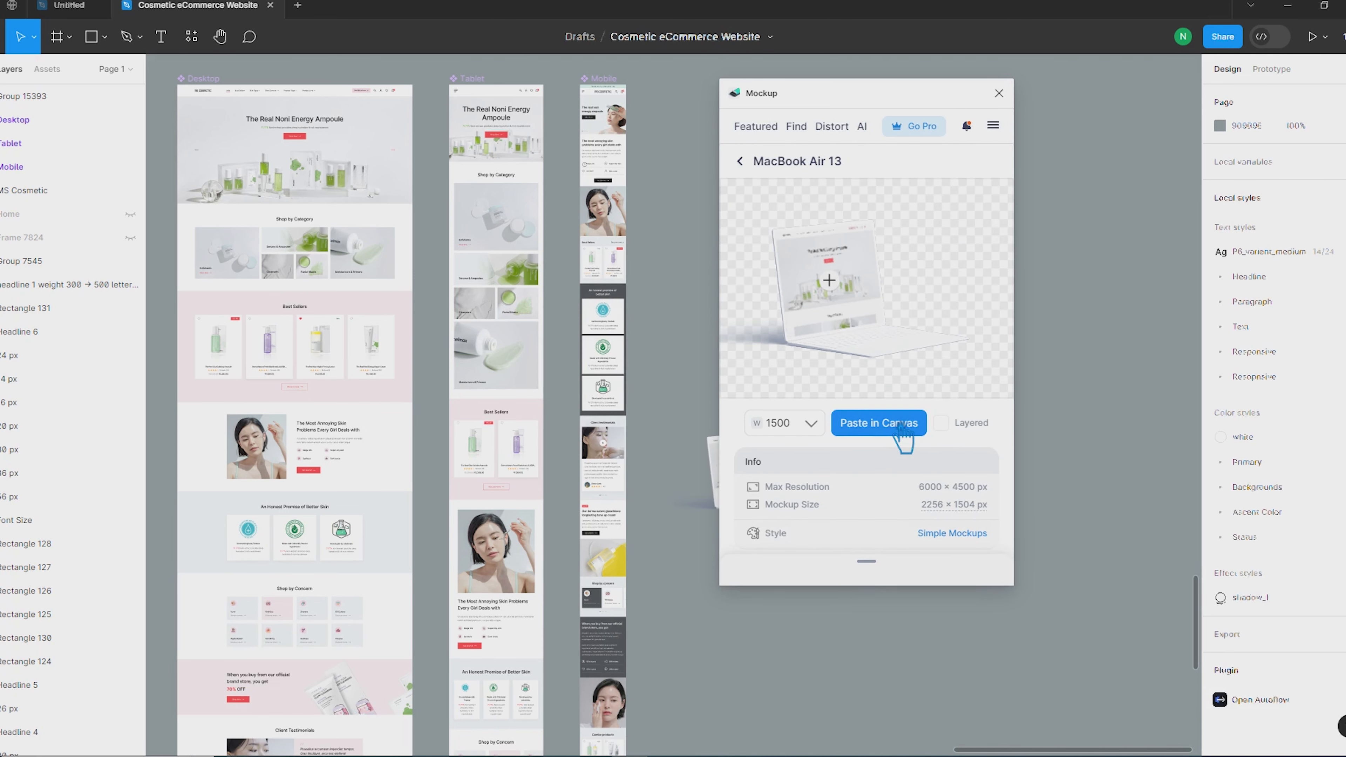
Move the Mockup plugin window aside and position the pasted MacBook Air 13 mockup beside the Mobile page design.
{"action": "left_click_drag", "start_coordinate": [871, 101], "coordinate": [1066, 164]}
{"action": "left_click", "coordinate": [833, 474]}
{"action": "left_click_drag", "start_coordinate": [833, 474], "coordinate": [832, 326]}
{"action": "scroll", "coordinate": [830, 317], "scroll_direction": "up", "scroll_amount": 1}
{"action": "left_click", "coordinate": [819, 466]}
{"action": "left_click_drag", "start_coordinate": [853, 450], "coordinate": [692, 427]}
{"action": "scroll", "coordinate": [692, 437], "scroll_direction": "down", "scroll_amount": 3}
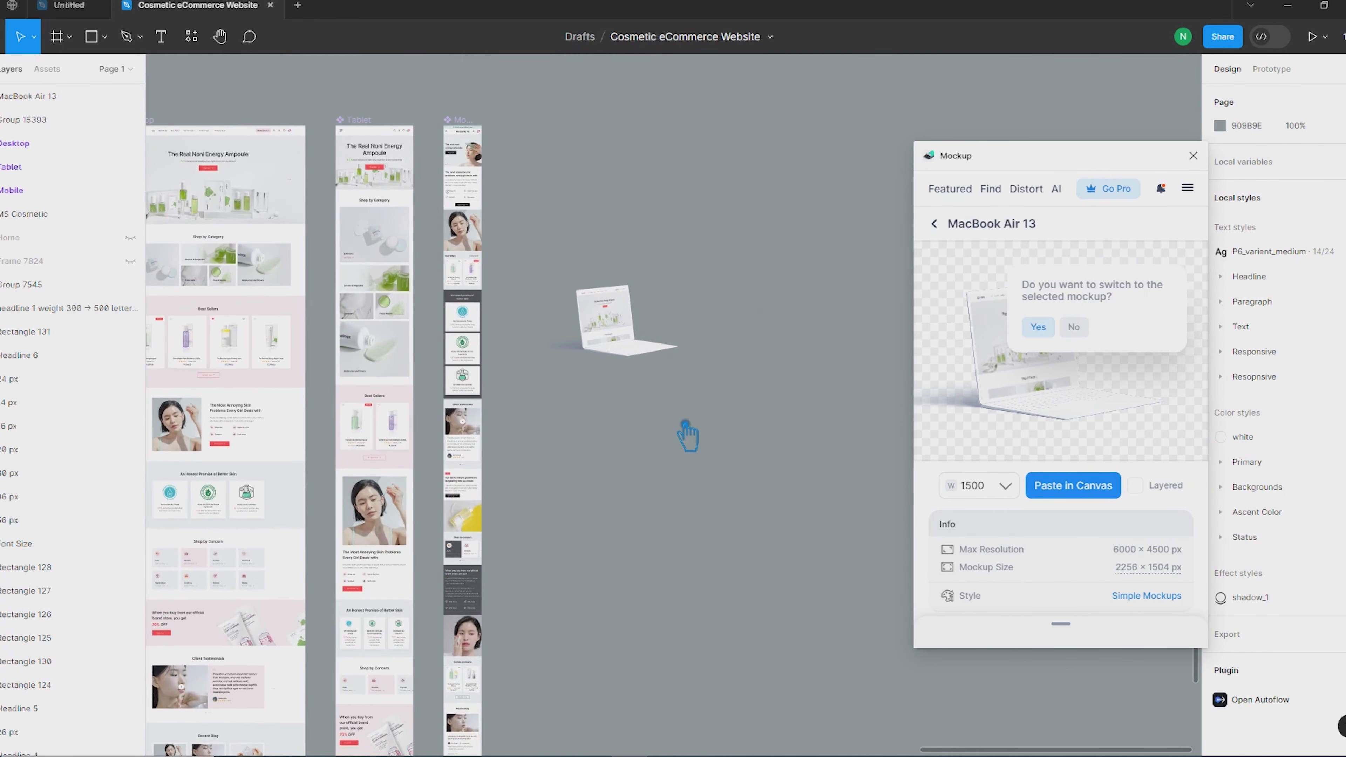
Browse the latest free mockups and open the MacBook Pro 16 mockup that combines a laptop and a phone.
{"action": "left_click", "coordinate": [939, 225]}
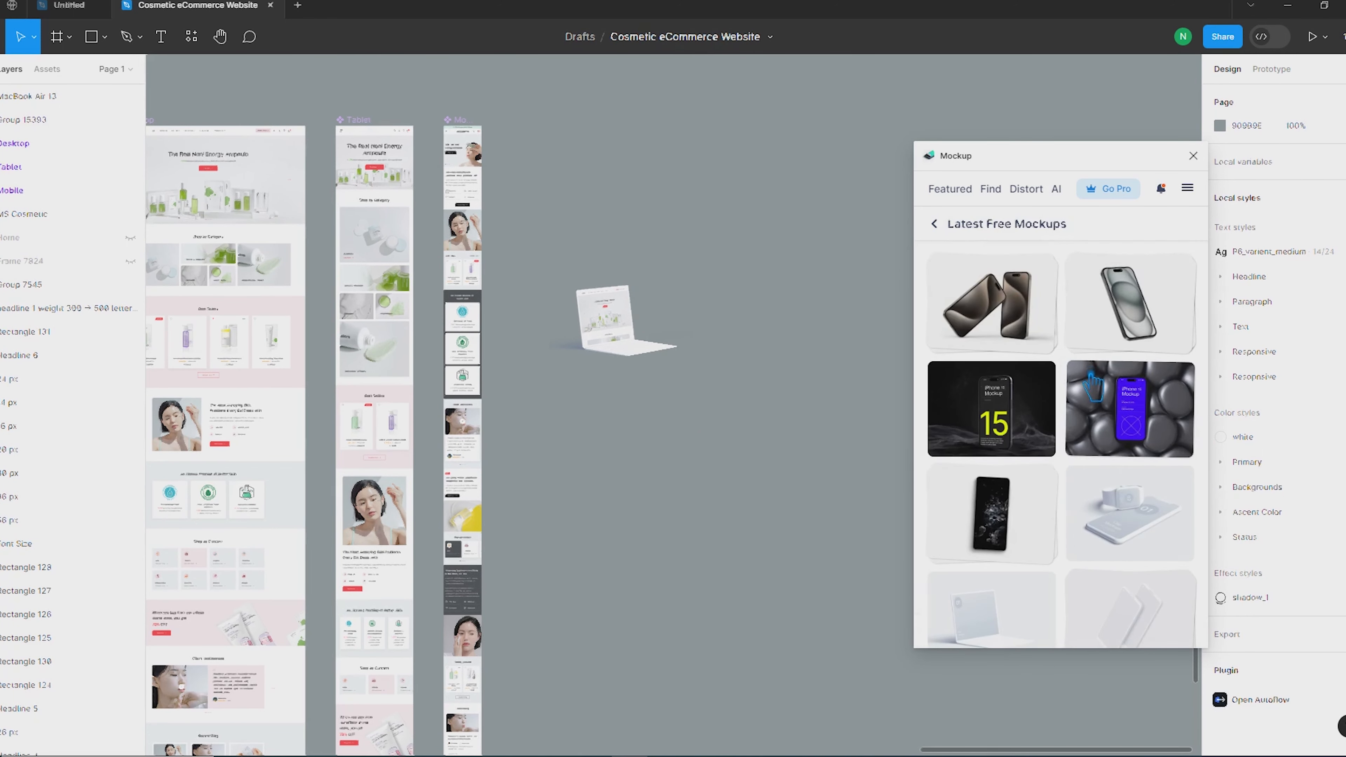
{"action": "scroll", "coordinate": [1092, 387], "scroll_direction": "down", "scroll_amount": 5}
{"action": "scroll", "coordinate": [1085, 390], "scroll_direction": "down", "scroll_amount": 8}
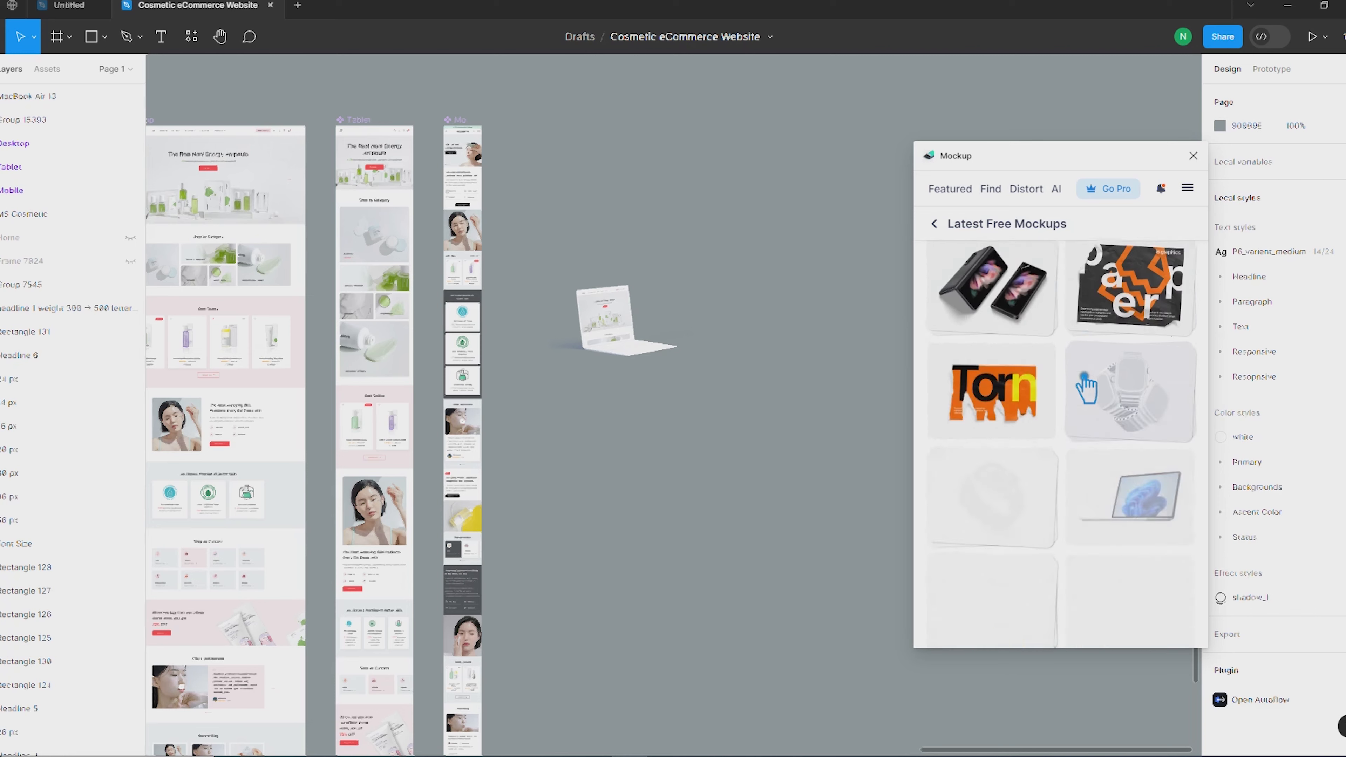
{"action": "scroll", "coordinate": [1085, 390], "scroll_direction": "down", "scroll_amount": 8}
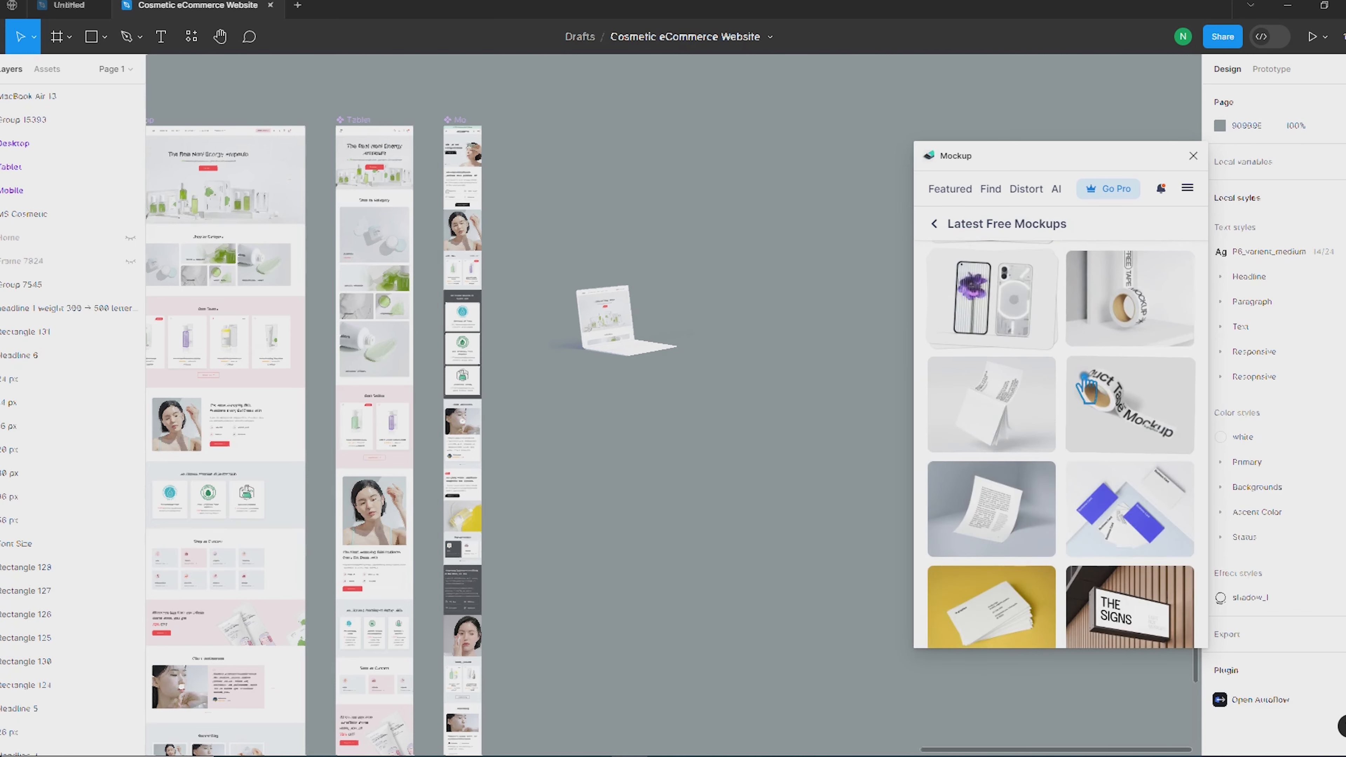
{"action": "scroll", "coordinate": [1085, 390], "scroll_direction": "down", "scroll_amount": 10}
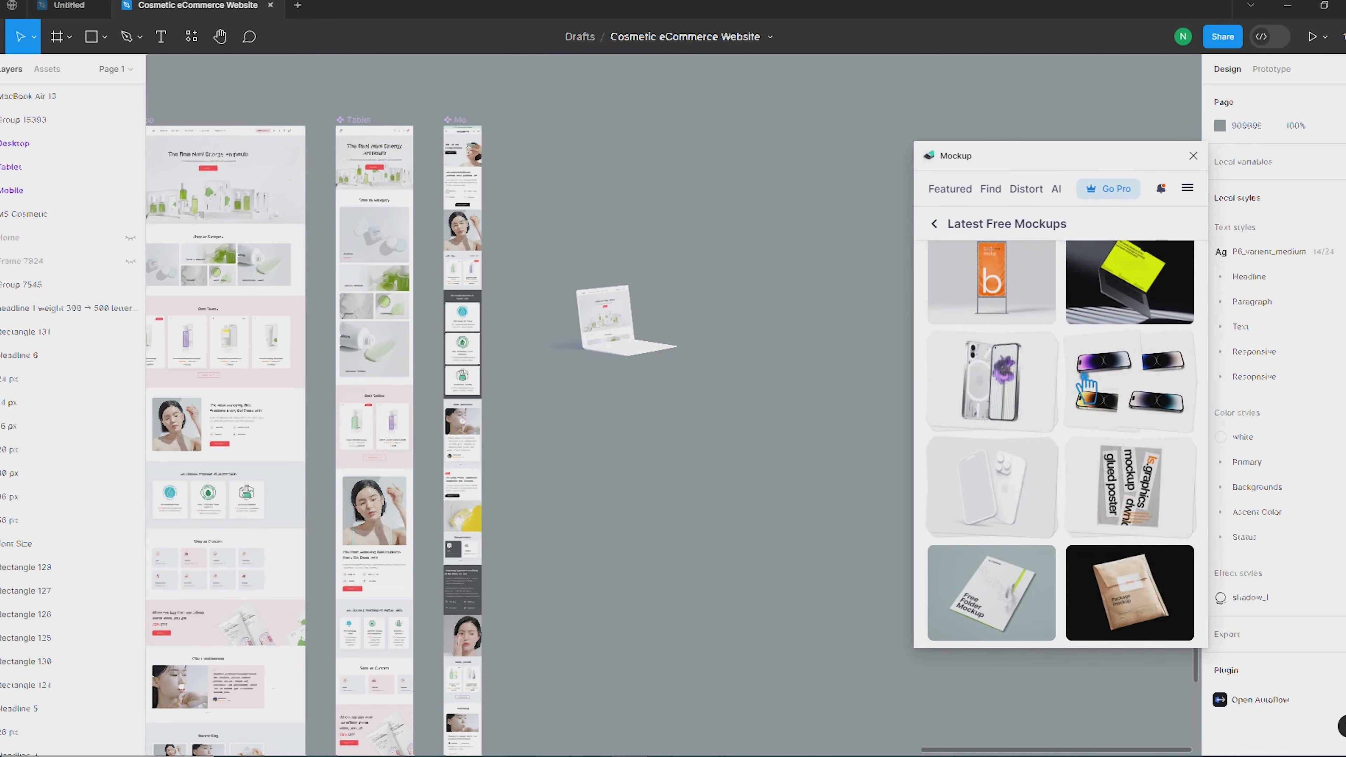
{"action": "scroll", "coordinate": [1085, 389], "scroll_direction": "down", "scroll_amount": 5}
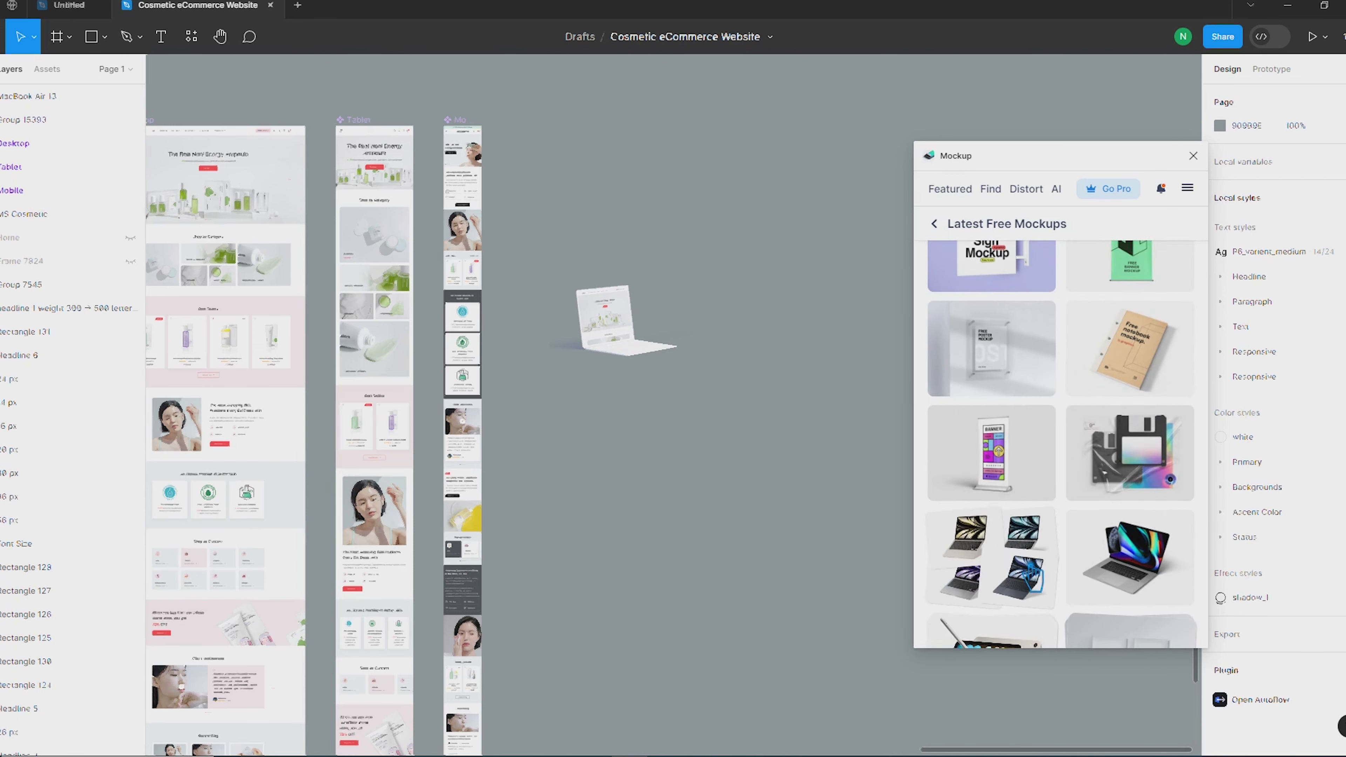
{"action": "scroll", "coordinate": [1157, 577], "scroll_direction": "down", "scroll_amount": 3}
{"action": "scroll", "coordinate": [1158, 576], "scroll_direction": "down", "scroll_amount": 3}
{"action": "scroll", "coordinate": [1159, 575], "scroll_direction": "down", "scroll_amount": 3}
{"action": "scroll", "coordinate": [1159, 574], "scroll_direction": "up", "scroll_amount": 6}
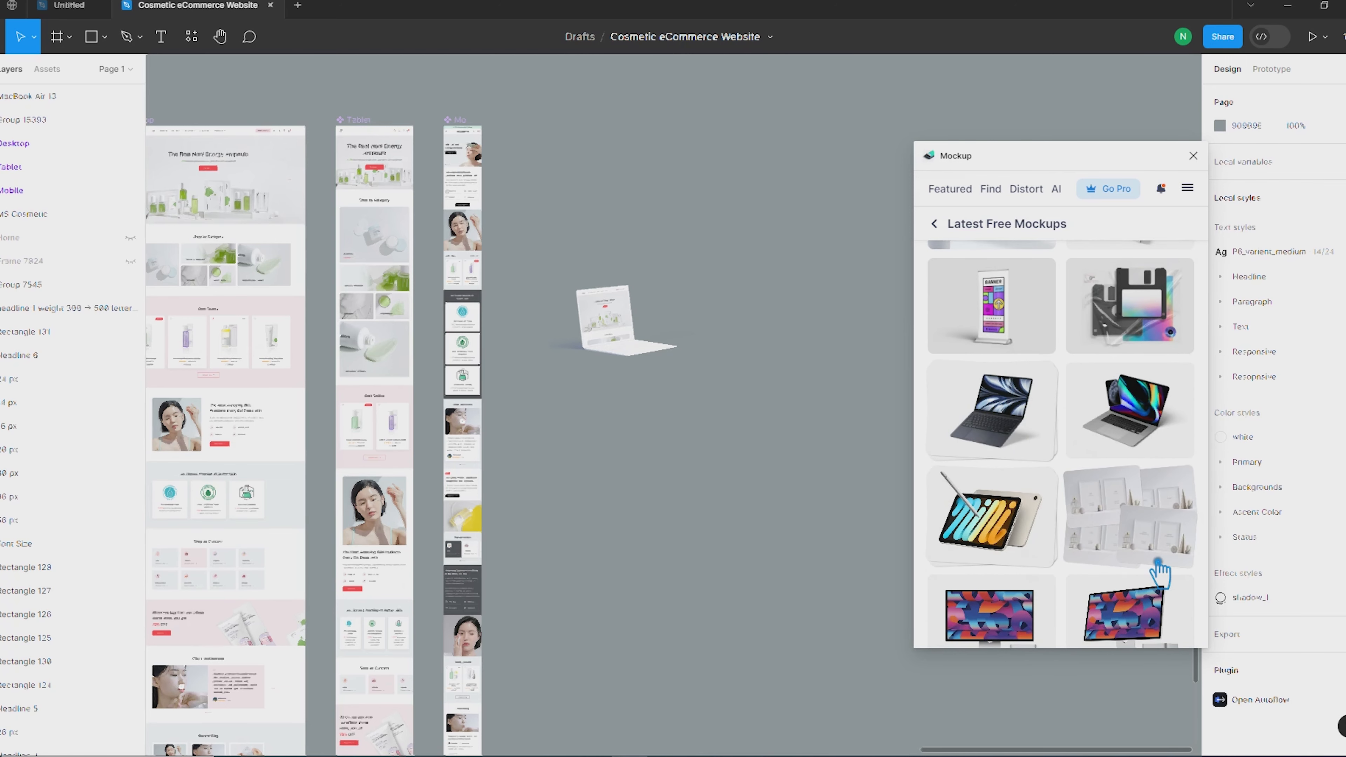
{"action": "left_click", "coordinate": [1164, 419]}
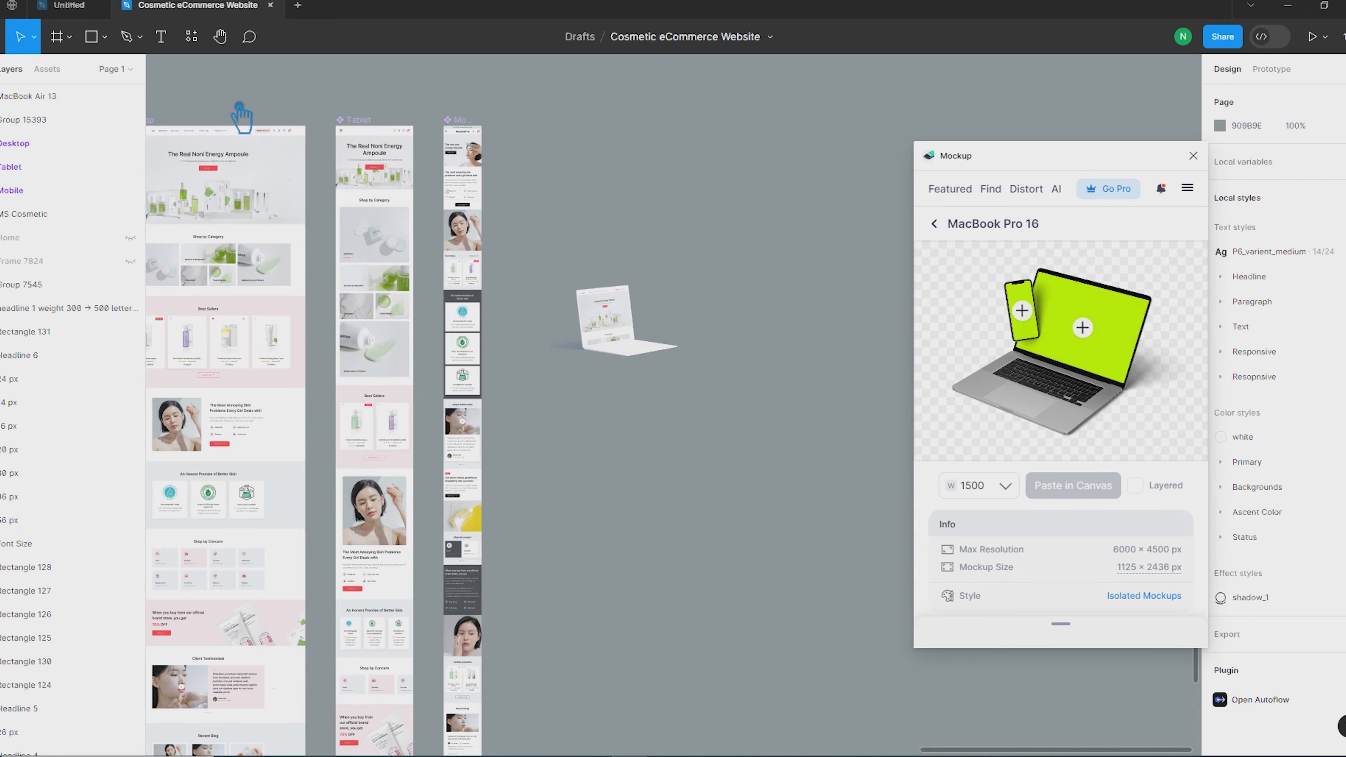
{"action": "left_click", "coordinate": [168, 124]}
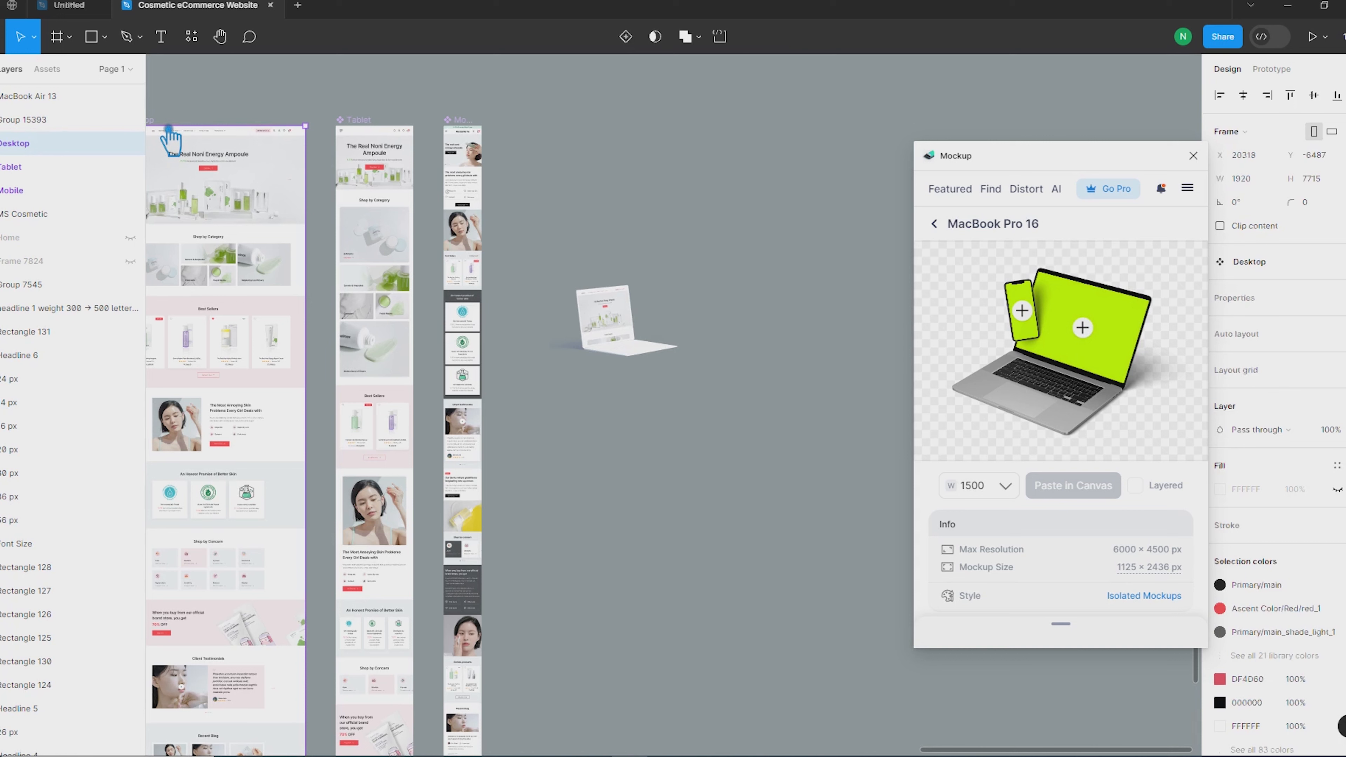
{"action": "left_click", "coordinate": [1097, 336]}
{"action": "left_click", "coordinate": [1079, 386]}
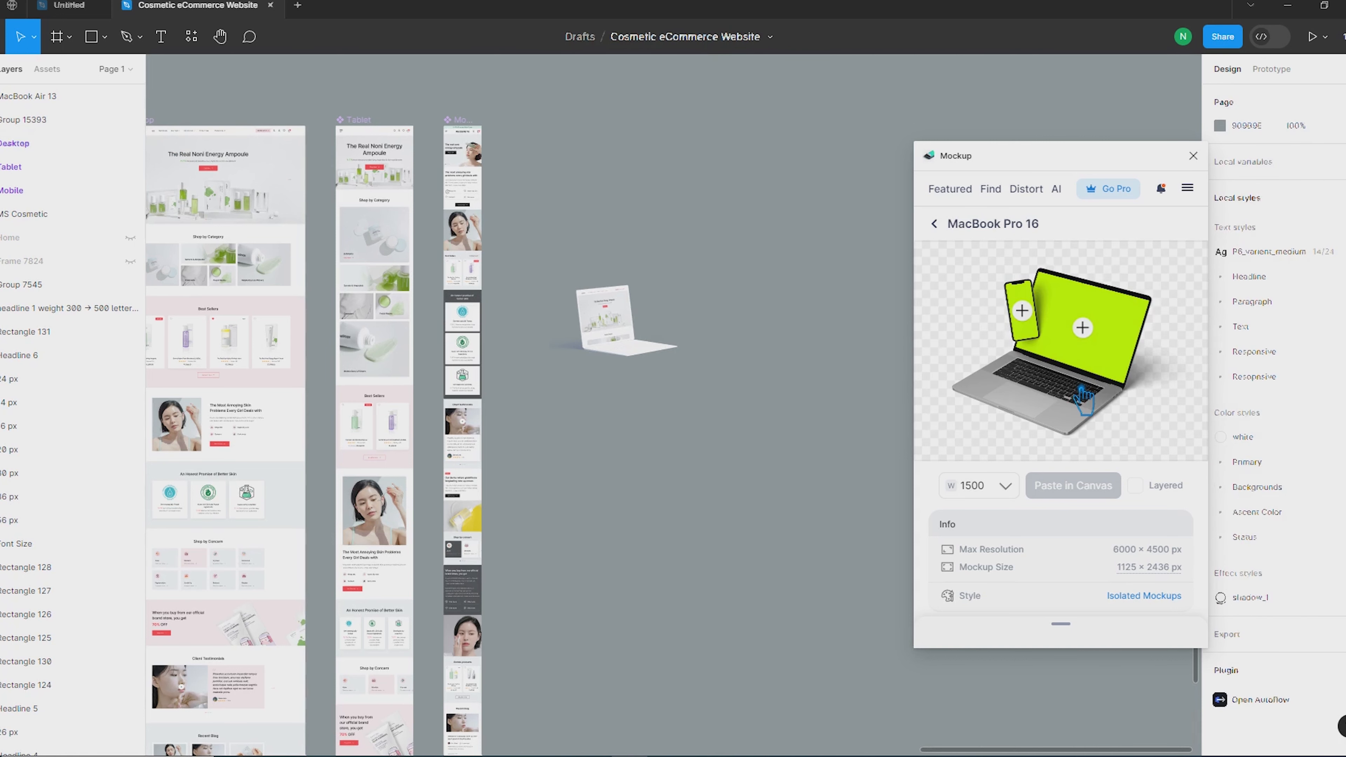
Fill the laptop screen of the MacBook Pro 16 mockup with the Desktop design, cropped to the hero section.
{"action": "left_click", "coordinate": [1095, 343]}
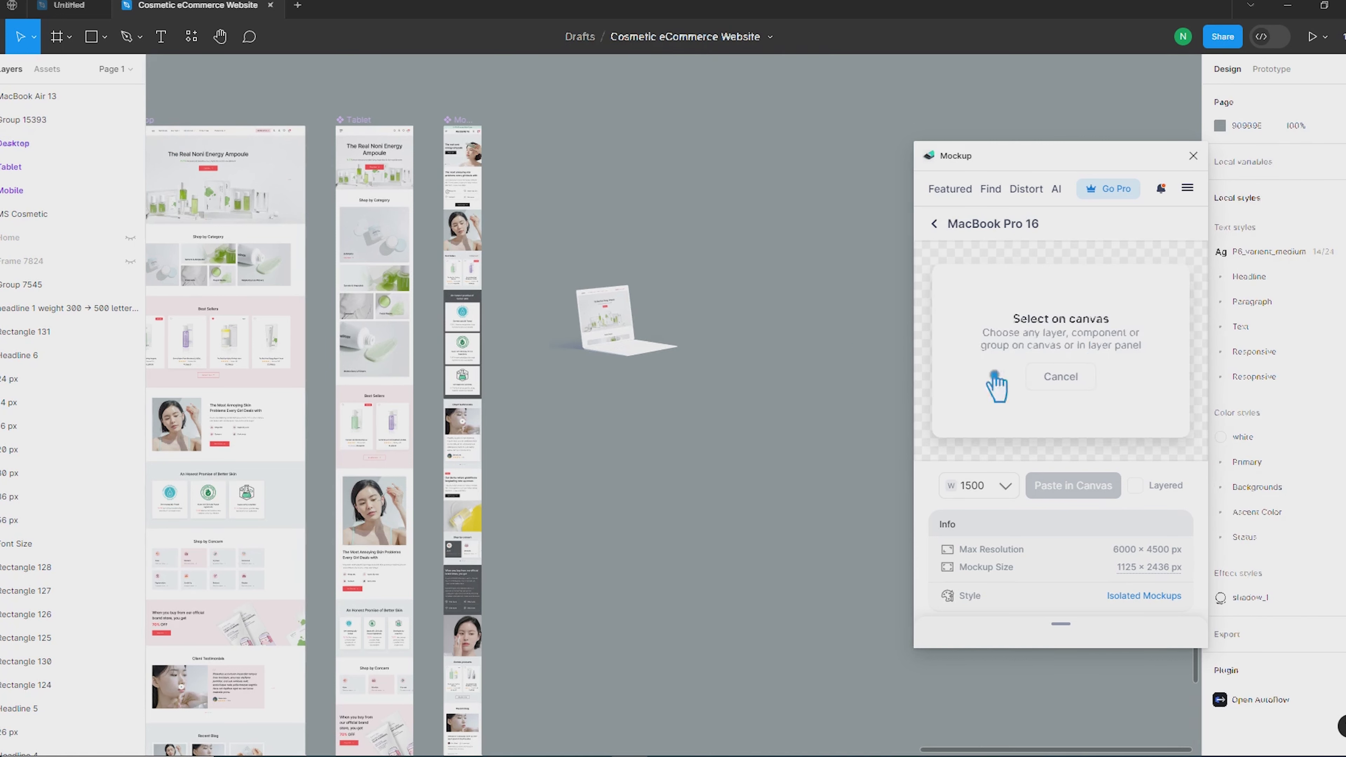
{"action": "left_click", "coordinate": [228, 142]}
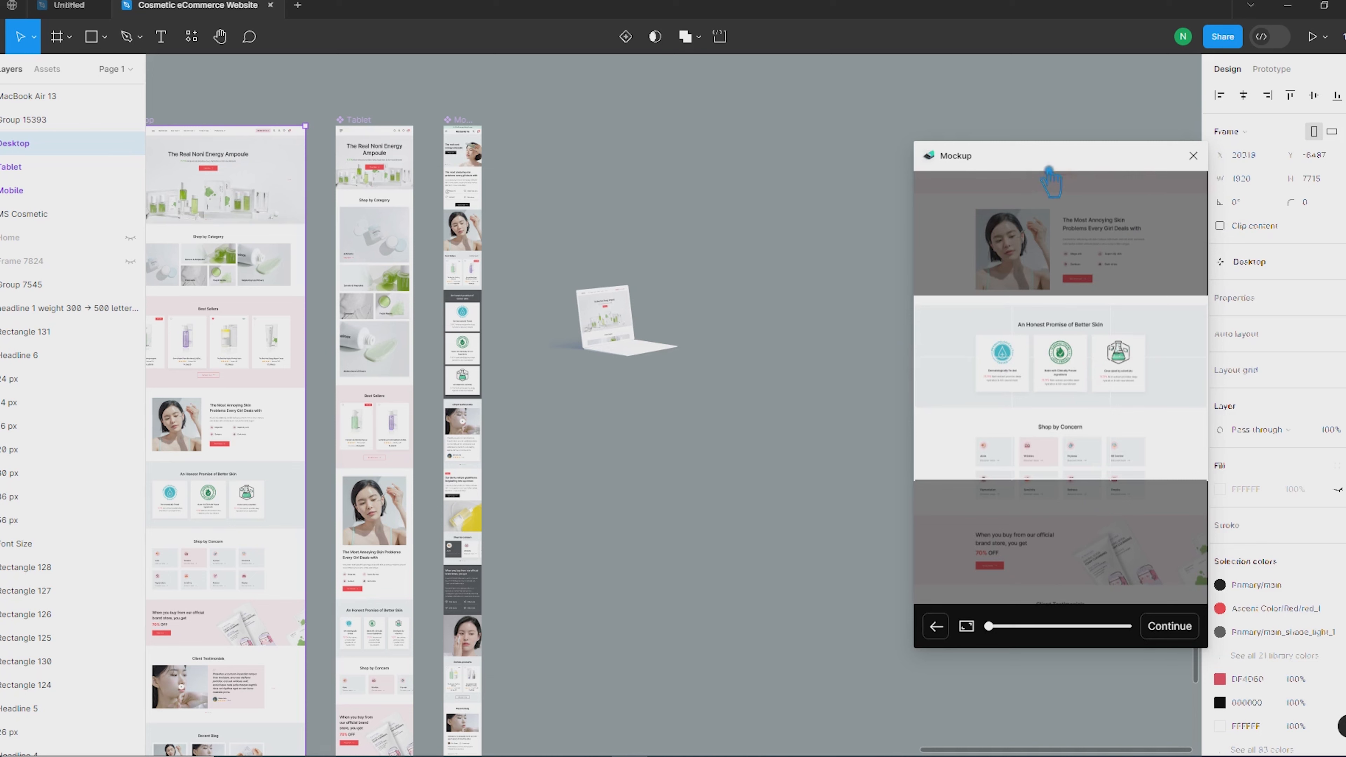
{"action": "left_click_drag", "start_coordinate": [1171, 157], "coordinate": [1088, 172]}
{"action": "mouse_move", "coordinate": [992, 376]}
{"action": "left_mouse_down"}
{"action": "mouse_move", "coordinate": [1033, 506]}
{"action": "mouse_move", "coordinate": [1013, 367]}
{"action": "left_mouse_up"}
{"action": "left_click", "coordinate": [1083, 639]}
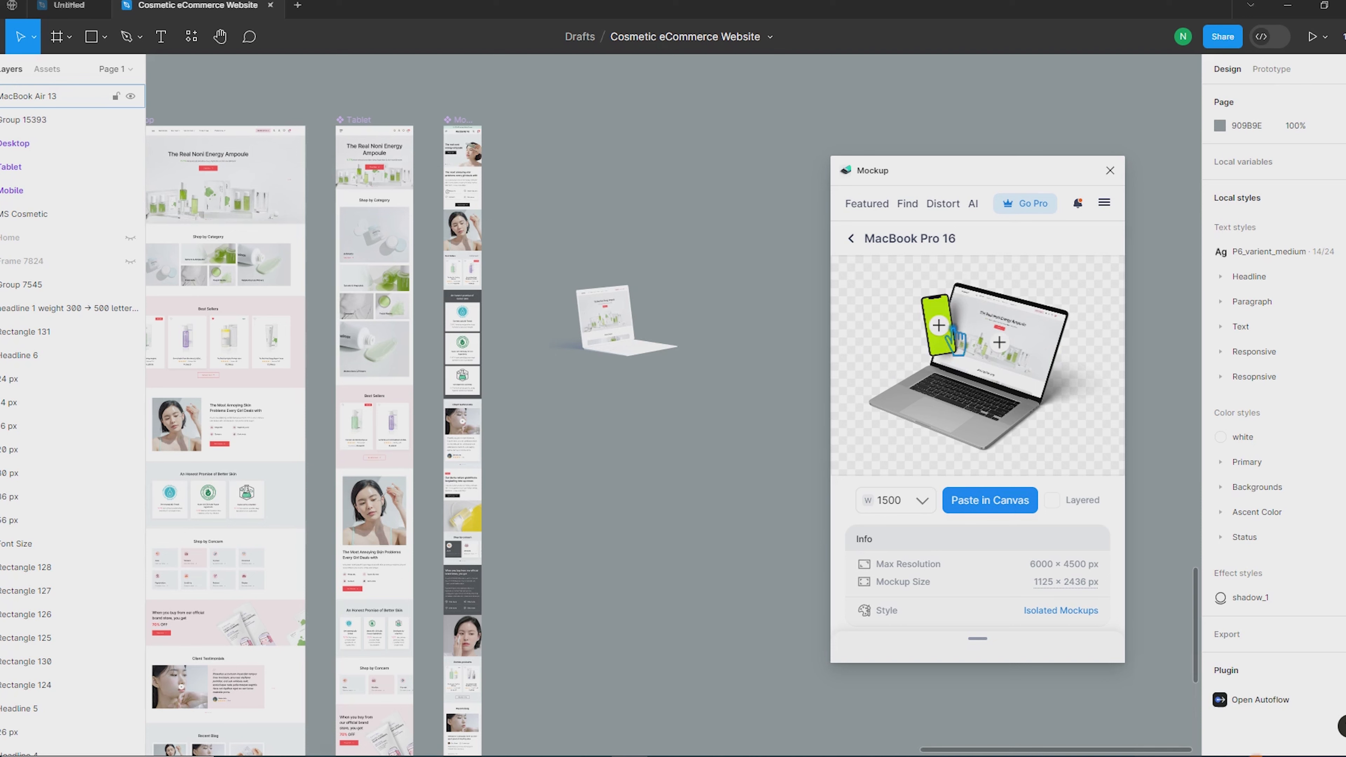
Fill the phone screen with the top of the Mobile design and paste the MacBook Pro 16 mockup beside the first laptop mockup.
{"action": "left_click", "coordinate": [953, 333]}
{"action": "left_click", "coordinate": [466, 132]}
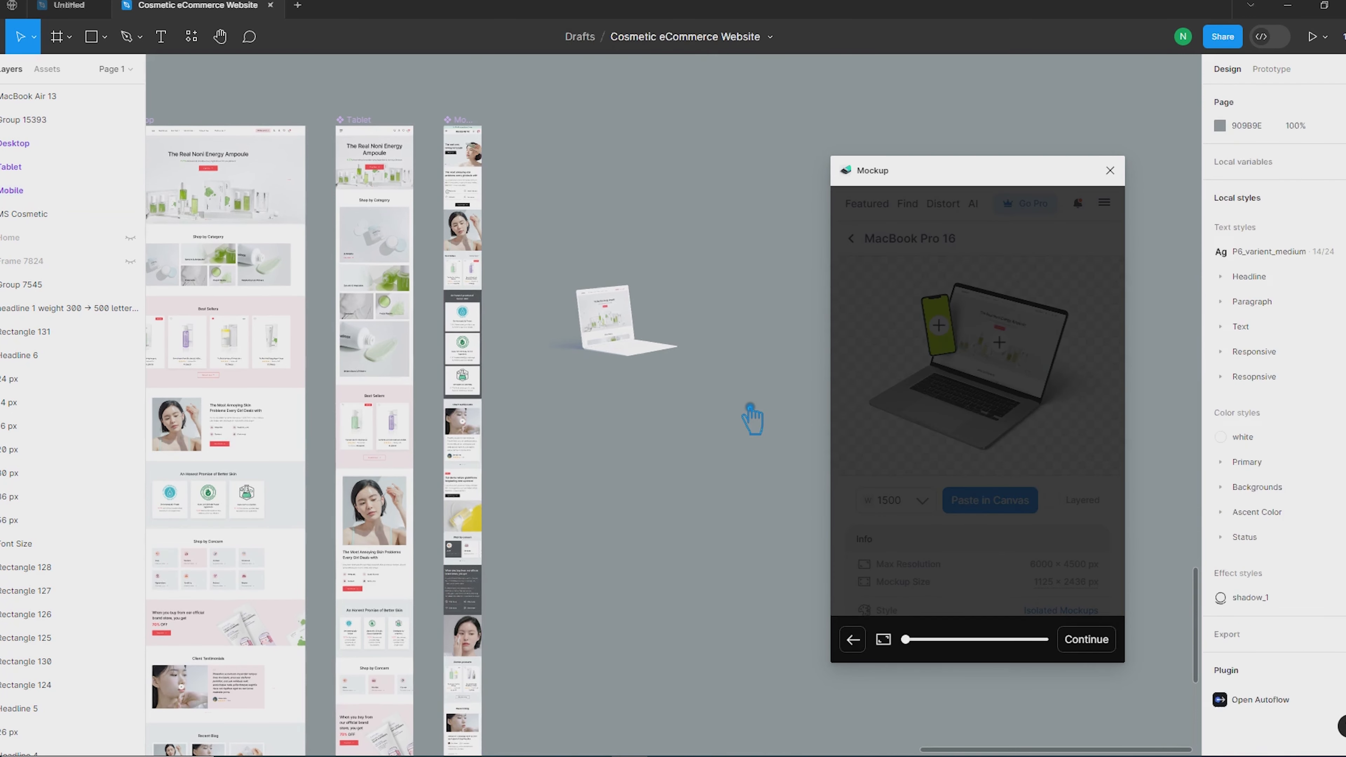
{"action": "left_click_drag", "start_coordinate": [1004, 418], "coordinate": [1007, 594]}
{"action": "left_click_drag", "start_coordinate": [1038, 265], "coordinate": [1031, 459]}
{"action": "scroll", "coordinate": [1031, 459], "scroll_direction": "up", "scroll_amount": 10}
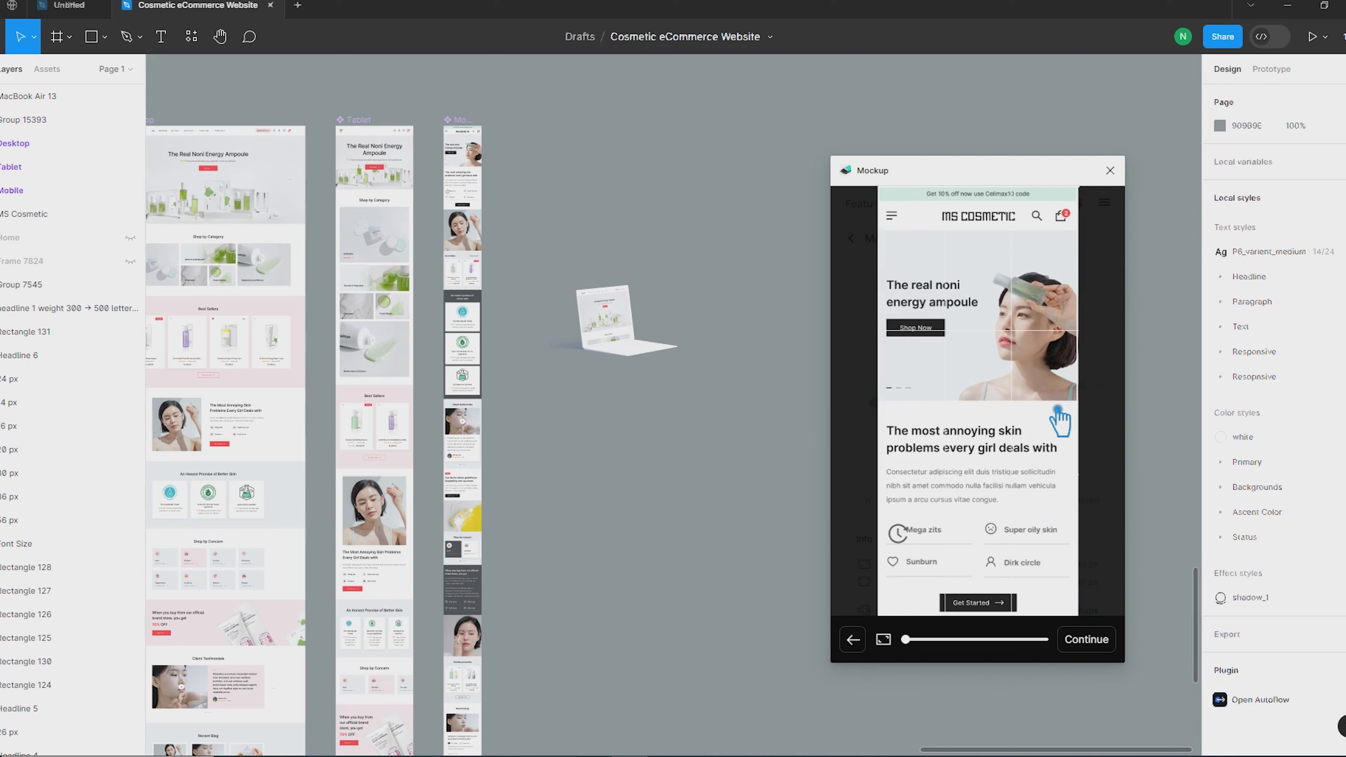
{"action": "left_click", "coordinate": [1107, 640]}
{"action": "left_click", "coordinate": [1022, 510]}
{"action": "left_click_drag", "start_coordinate": [776, 471], "coordinate": [731, 320]}
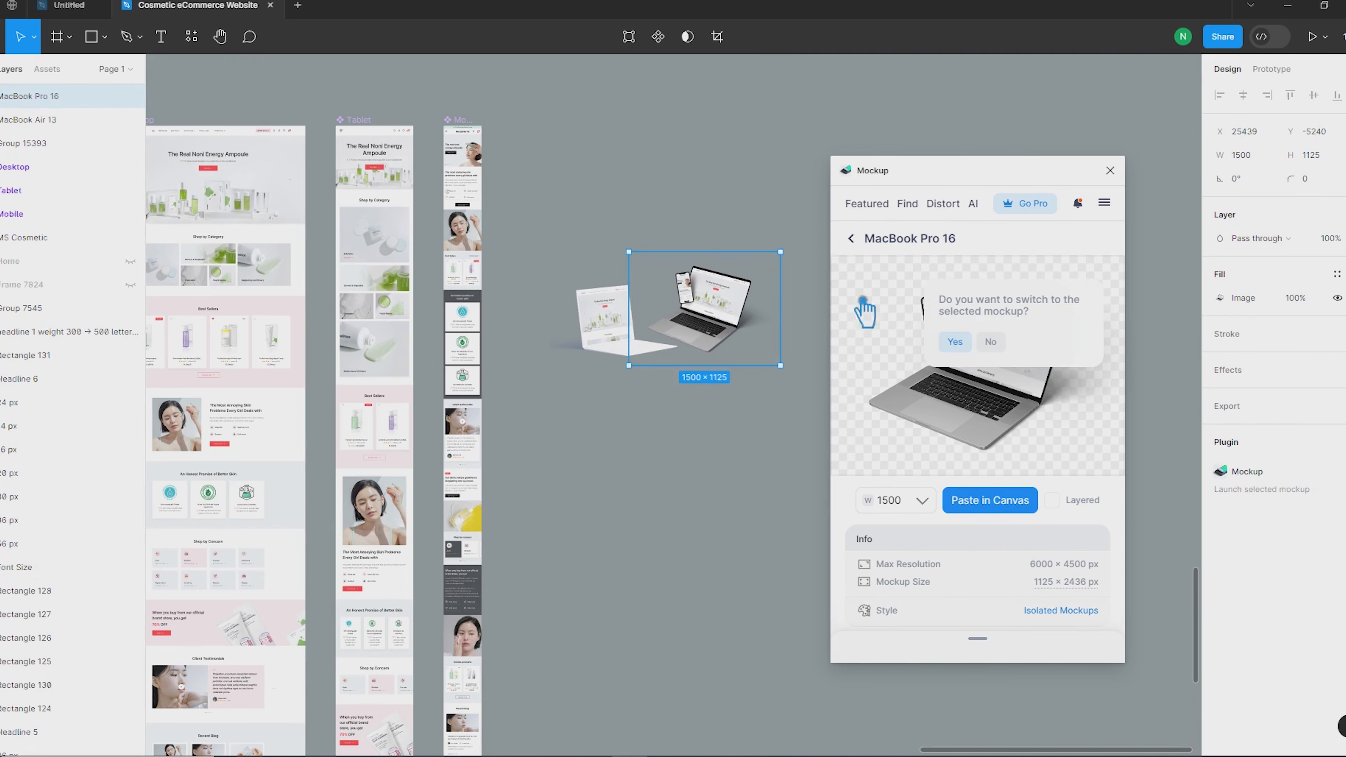
Return to the latest free mockups and open the tilted Realme 10 phone mockup.
{"action": "left_click", "coordinate": [852, 239]}
{"action": "scroll", "coordinate": [1051, 540], "scroll_direction": "down", "scroll_amount": 6}
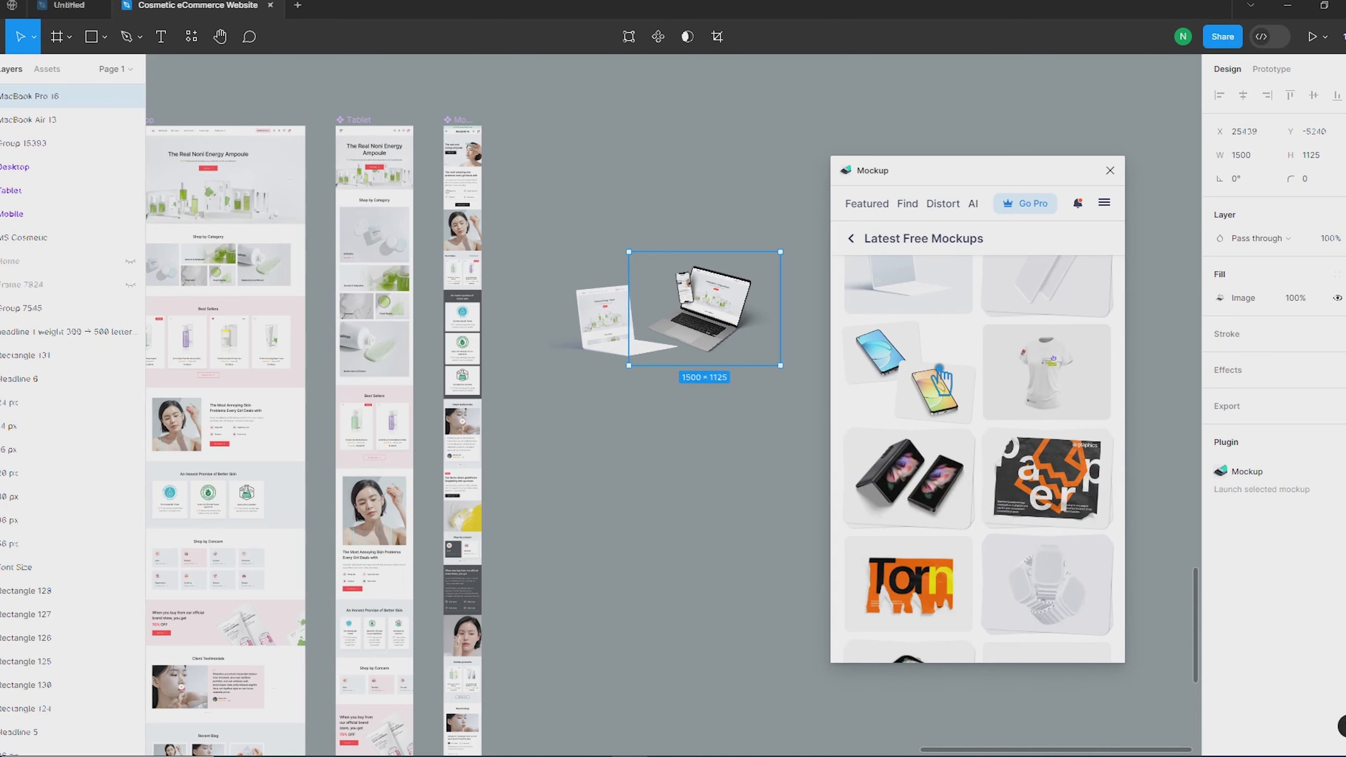
{"action": "left_click", "coordinate": [940, 371]}
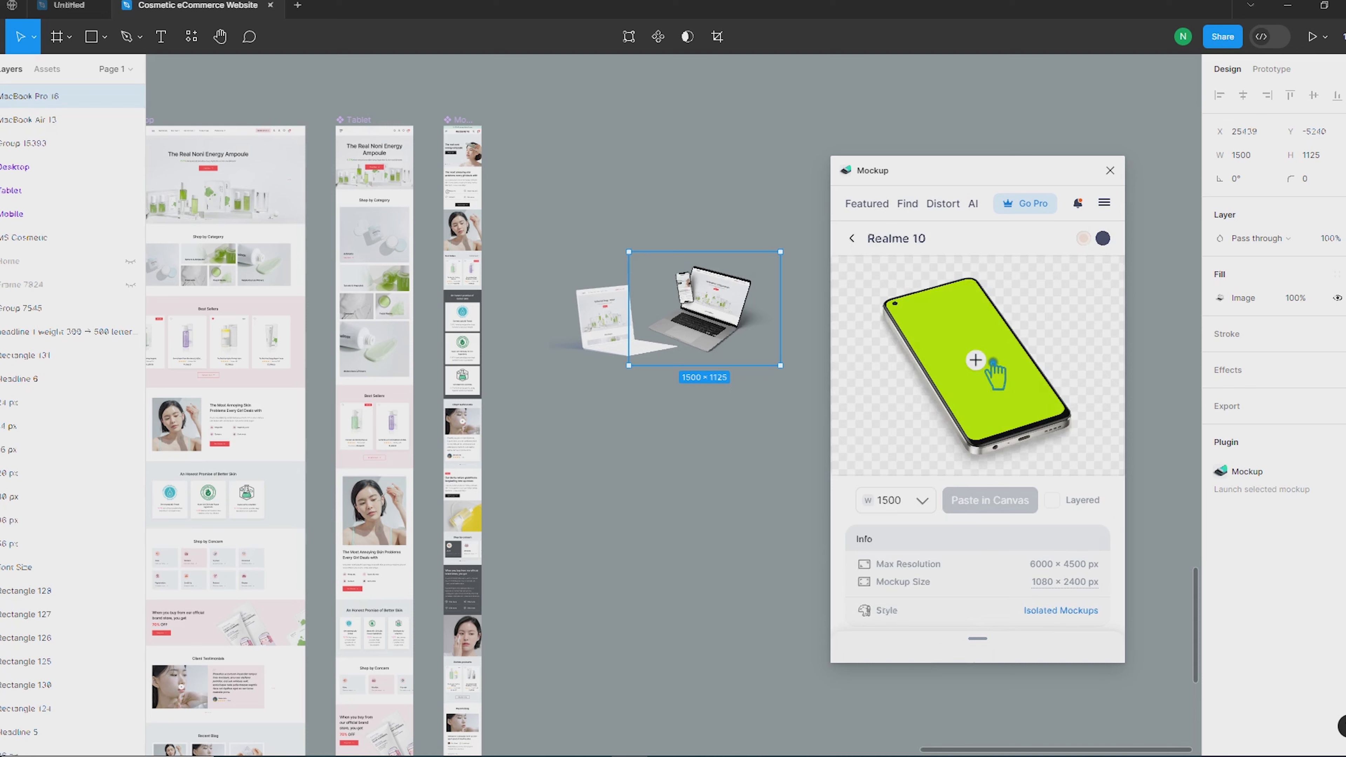
Fill the Realme 10 mockup's screen with the Mobile design, cropped to the top of the page.
{"action": "left_click", "coordinate": [997, 367]}
{"action": "left_click", "coordinate": [477, 160]}
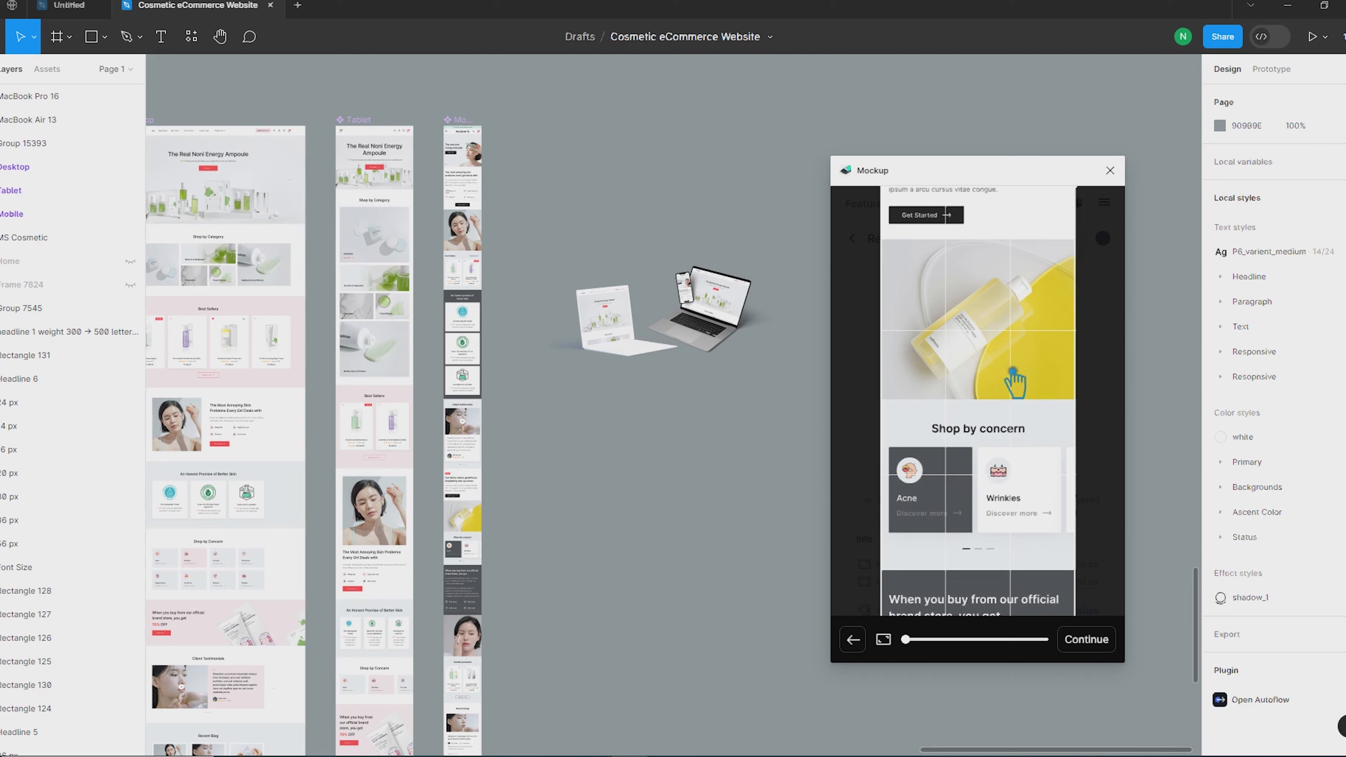
{"action": "left_click_drag", "start_coordinate": [998, 344], "coordinate": [996, 588]}
{"action": "left_click_drag", "start_coordinate": [996, 212], "coordinate": [1007, 588]}
{"action": "left_click_drag", "start_coordinate": [1055, 233], "coordinate": [1061, 599]}
{"action": "left_click_drag", "start_coordinate": [1057, 222], "coordinate": [1061, 593]}
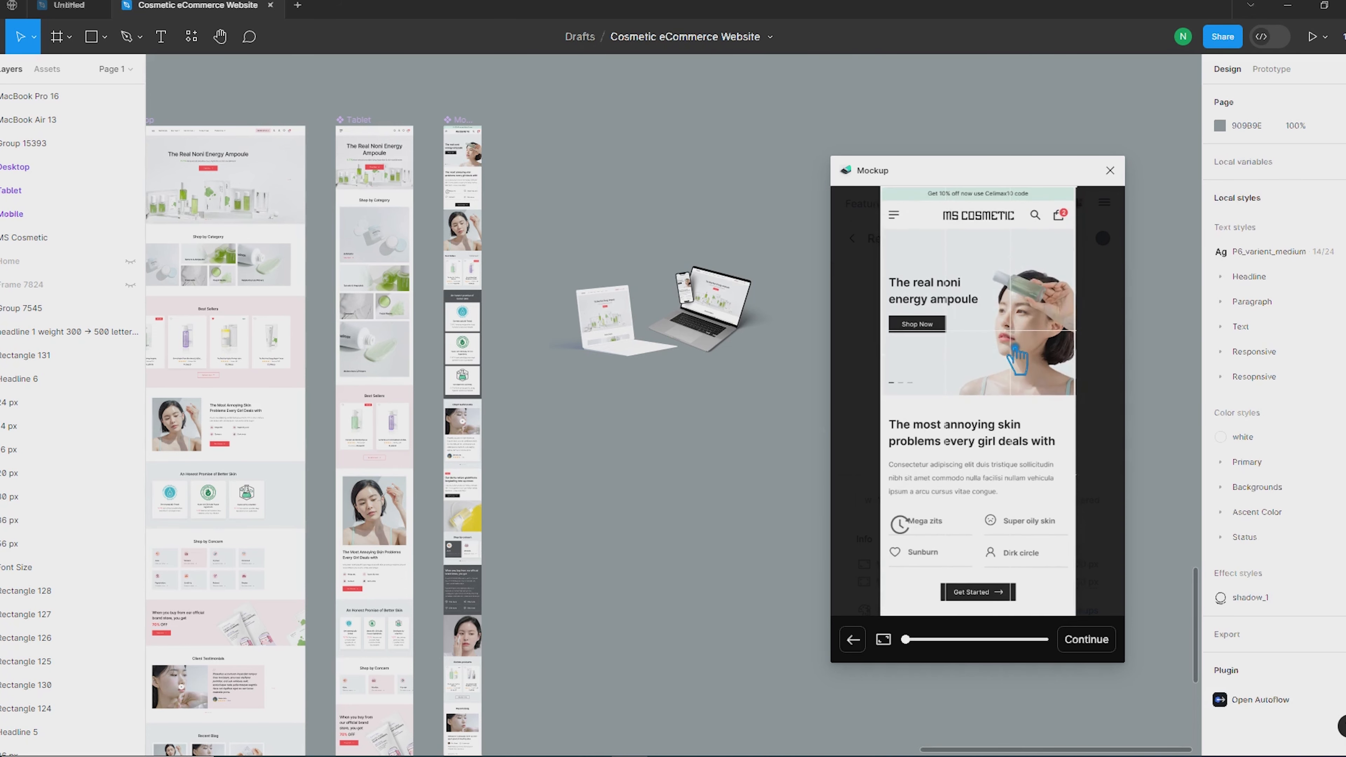
{"action": "left_click", "coordinate": [1091, 641]}
Paste the Realme 10 mockup onto the canvas and position it below the two laptop mockups.
{"action": "left_click", "coordinate": [1006, 507]}
{"action": "left_click", "coordinate": [763, 475]}
{"action": "left_click_drag", "start_coordinate": [763, 474], "coordinate": [652, 430]}
Return to the latest free mockups, inspect the Apple Watch mockup and go back to the list.
{"action": "left_click", "coordinate": [851, 238]}
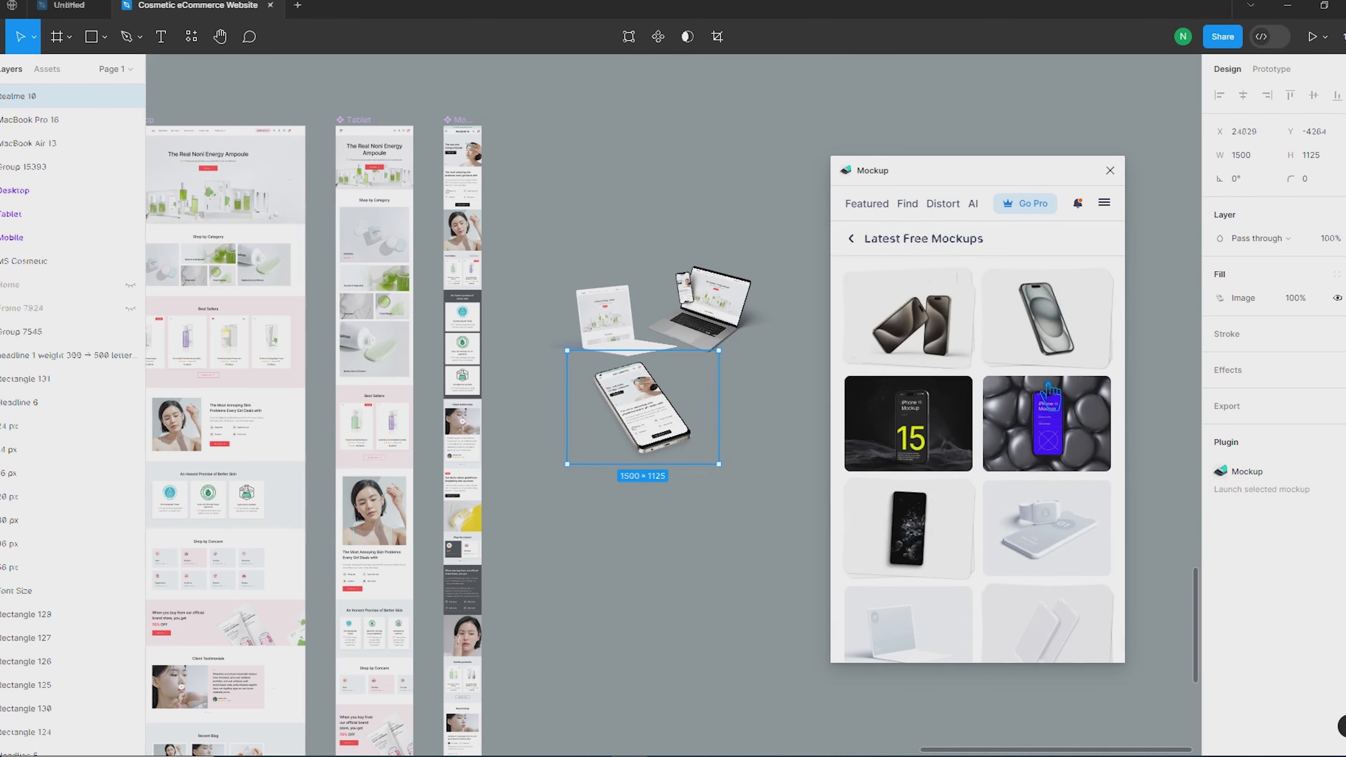
{"action": "scroll", "coordinate": [1089, 451], "scroll_direction": "down", "scroll_amount": 3}
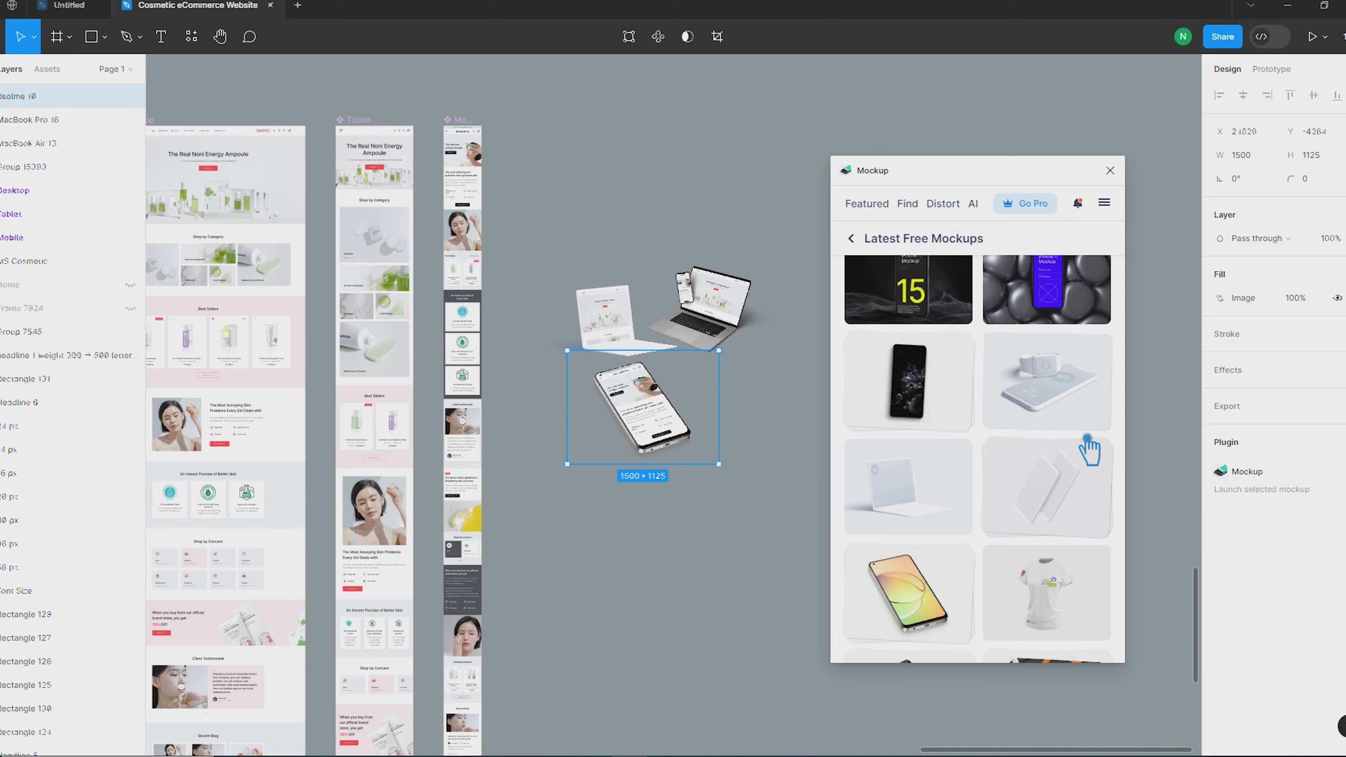
{"action": "left_click", "coordinate": [1075, 385]}
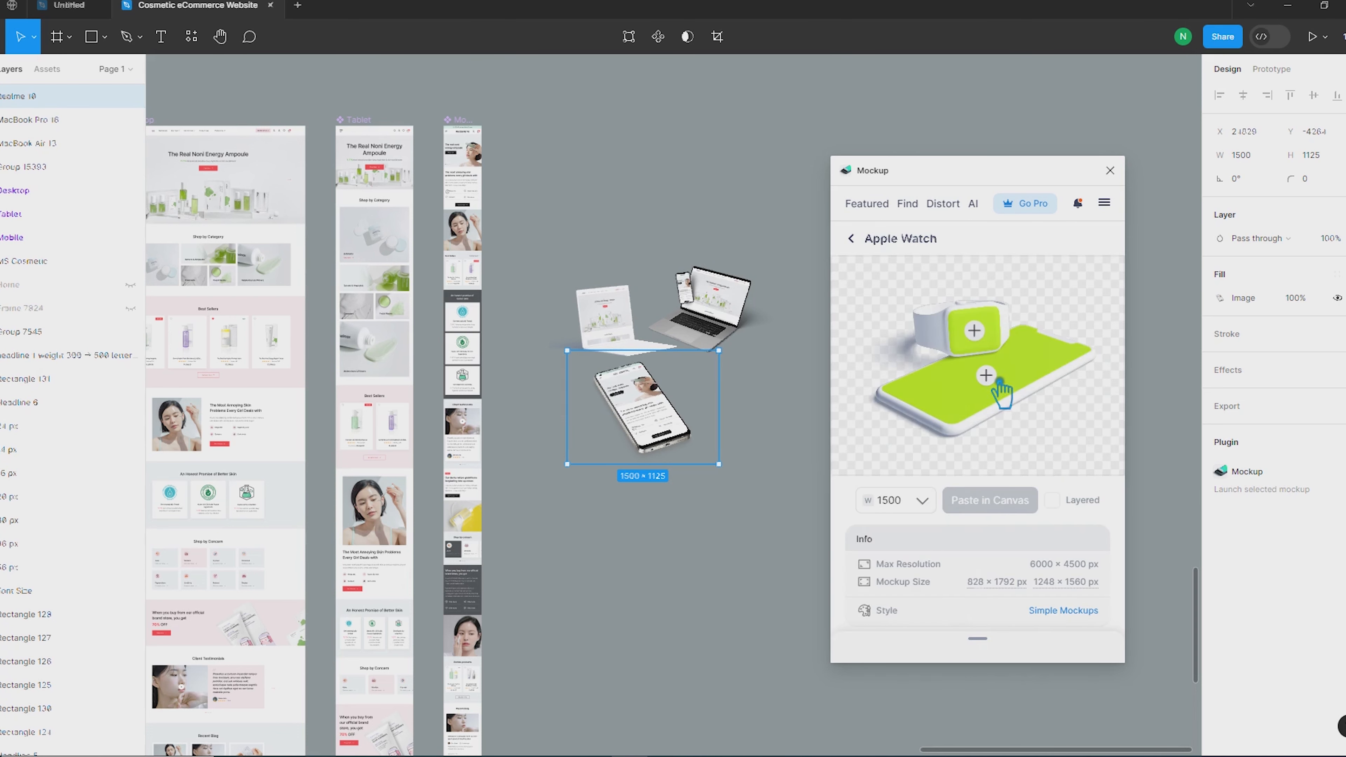
{"action": "left_click", "coordinate": [852, 239]}
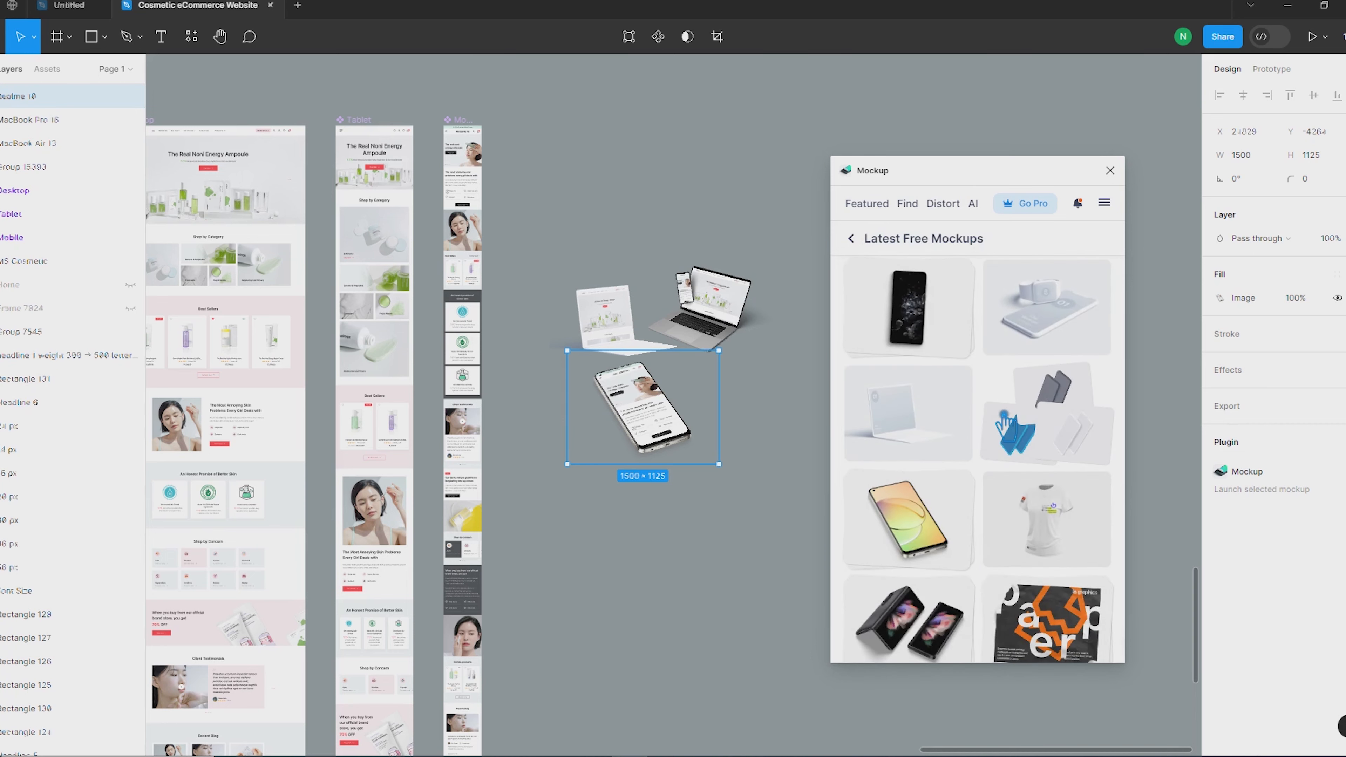
Find the mockup with two overlapping iPhone 12 Pro phones further down the latest free mockups and open it.
{"action": "scroll", "coordinate": [1003, 417], "scroll_direction": "down", "scroll_amount": 10}
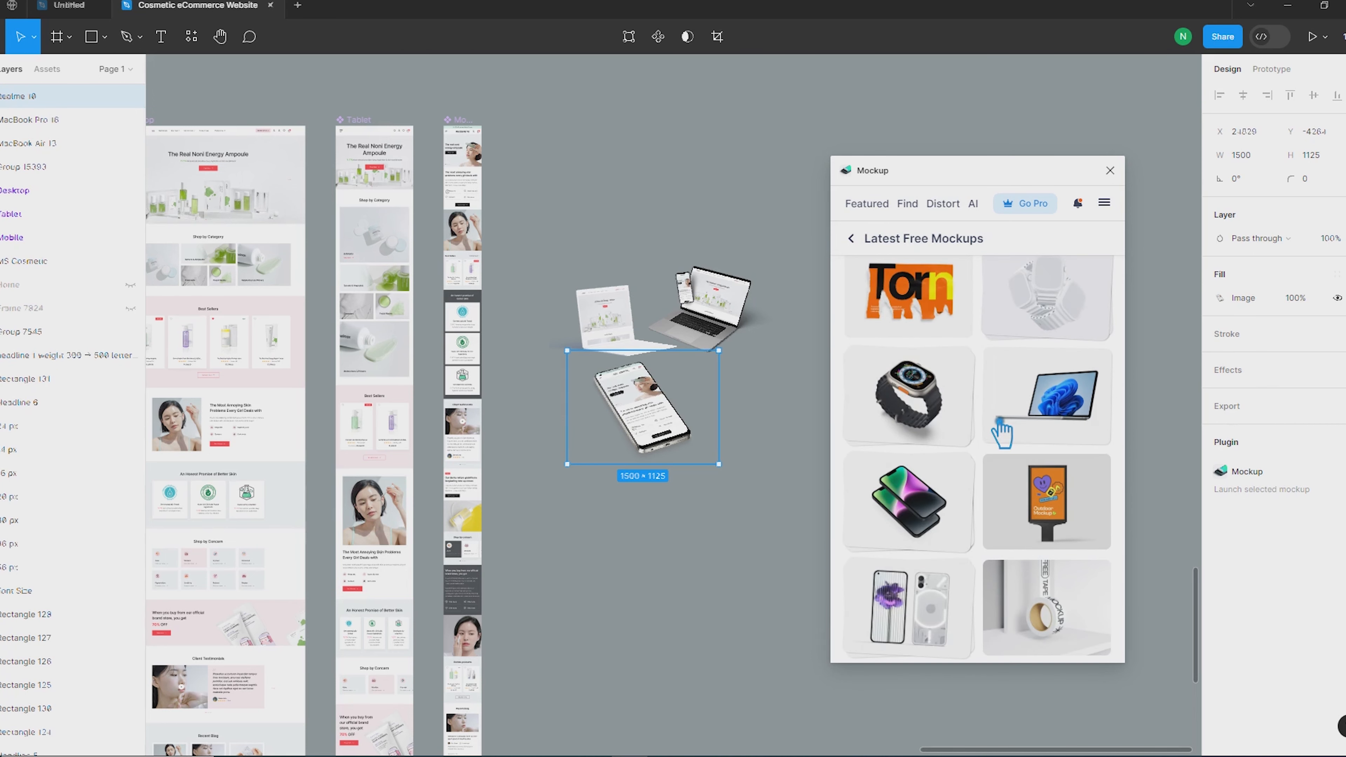
{"action": "scroll", "coordinate": [1002, 432], "scroll_direction": "down", "scroll_amount": 10}
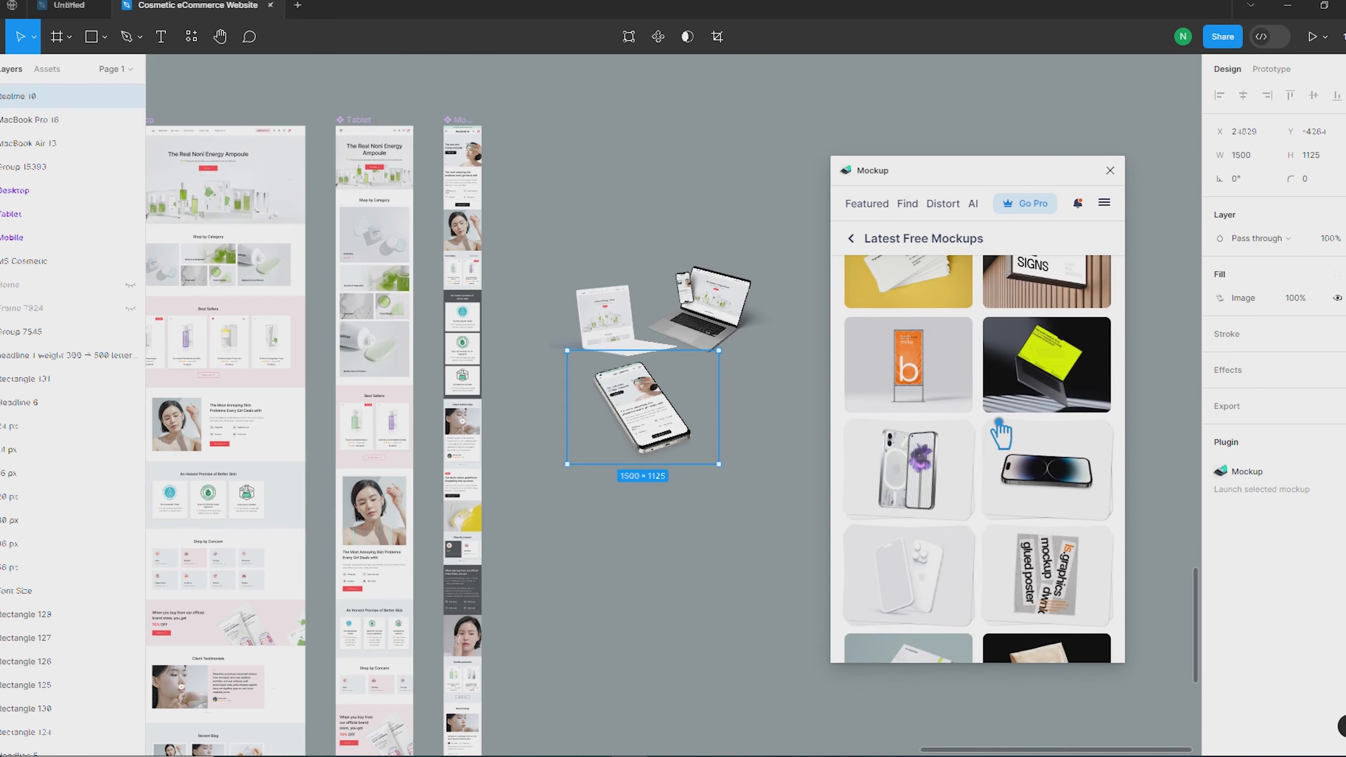
{"action": "scroll", "coordinate": [1001, 434], "scroll_direction": "down", "scroll_amount": 10}
{"action": "scroll", "coordinate": [997, 438], "scroll_direction": "down", "scroll_amount": 10}
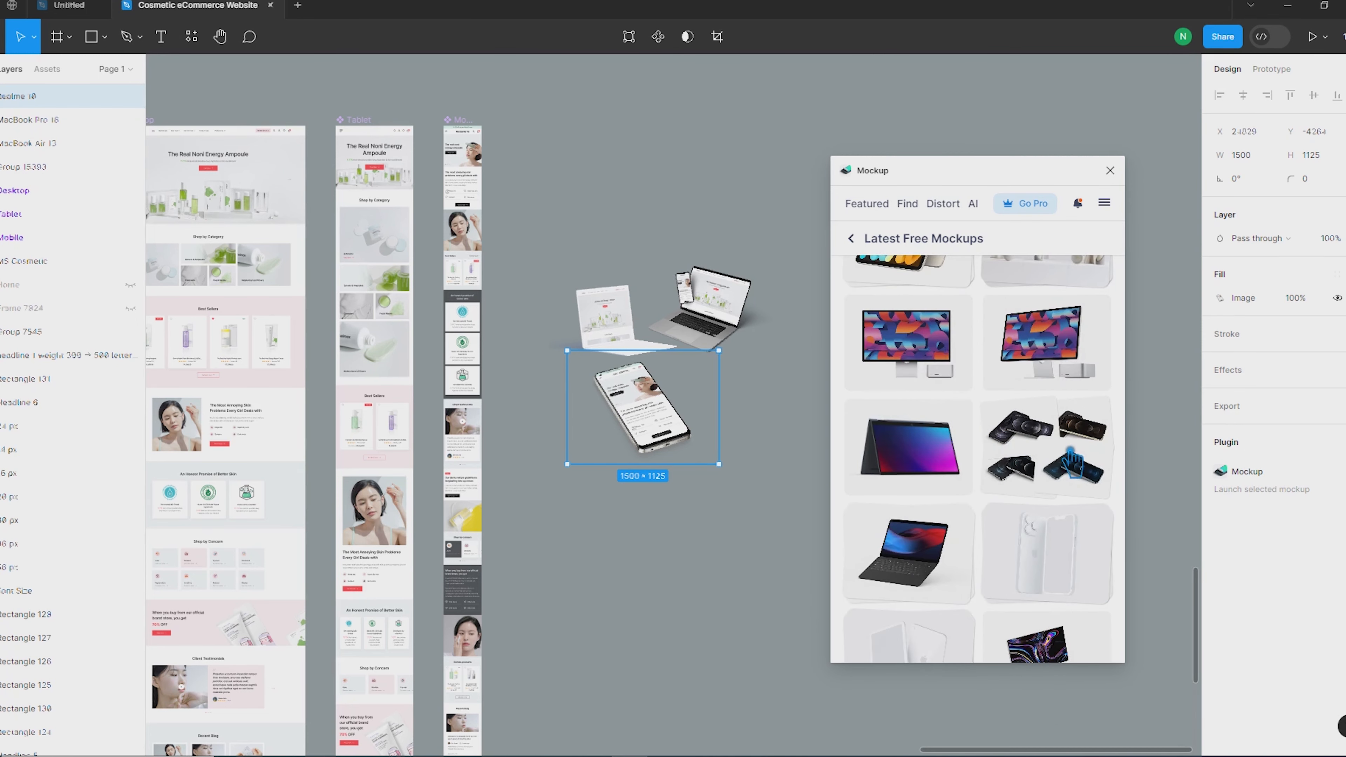
{"action": "left_click", "coordinate": [1070, 462]}
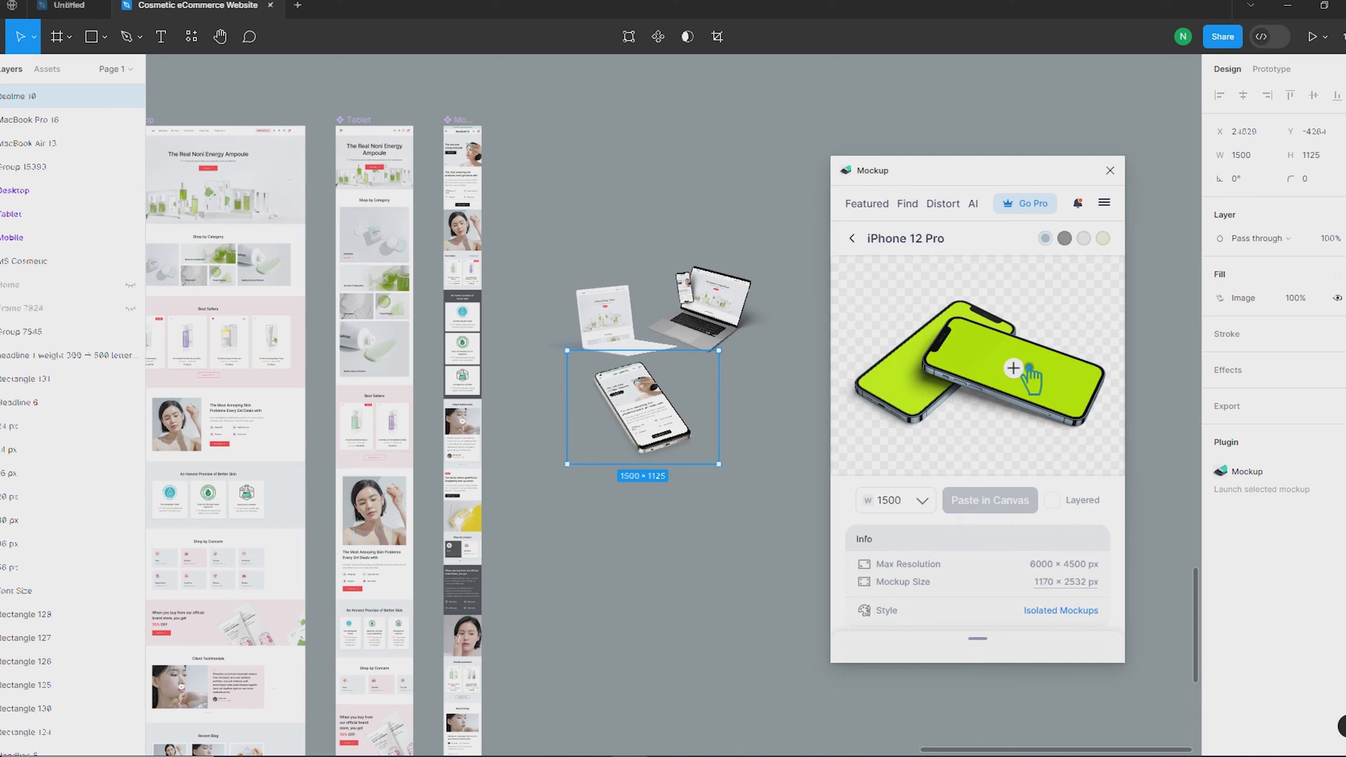
Fill the front iPhone 12 Pro's screen with the Mobile design, cropped to the top of the page.
{"action": "left_click", "coordinate": [1031, 378]}
{"action": "left_click", "coordinate": [462, 159]}
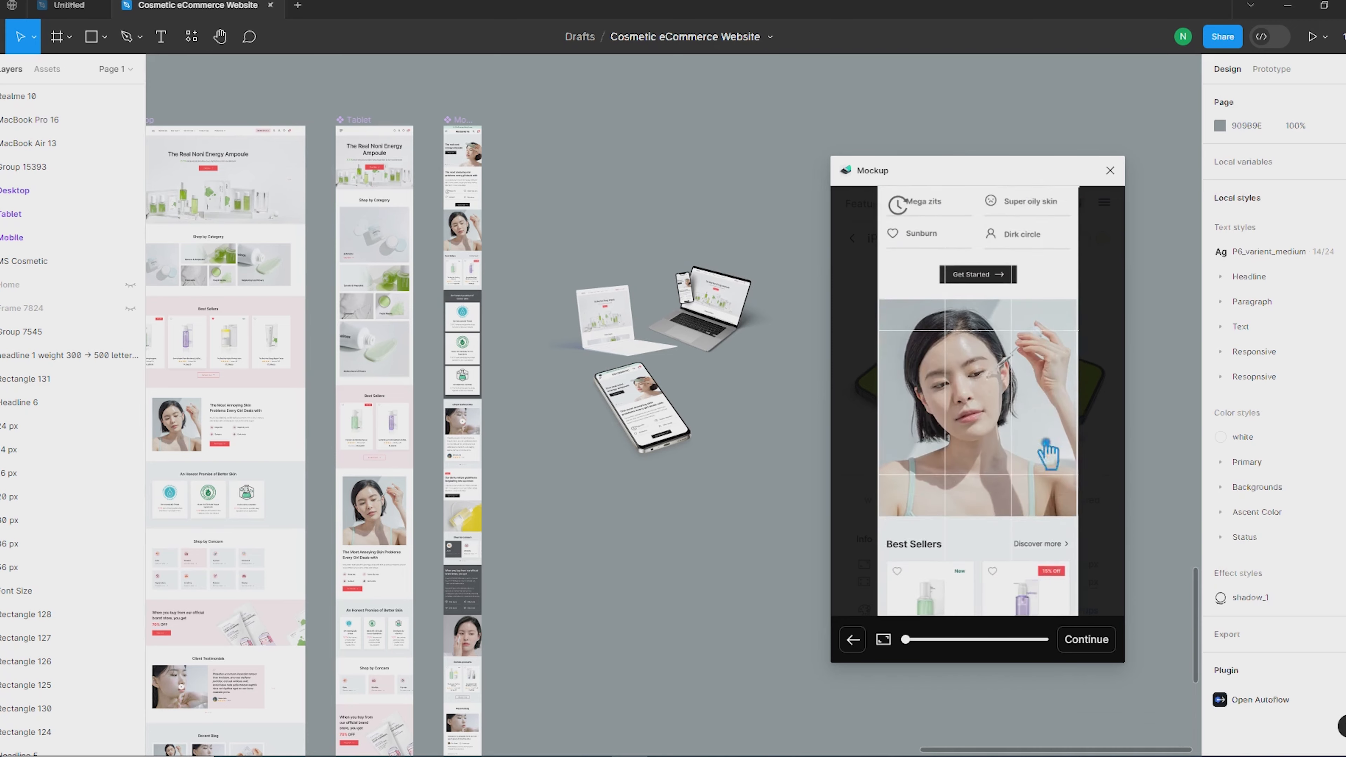
{"action": "left_click", "coordinate": [1096, 639]}
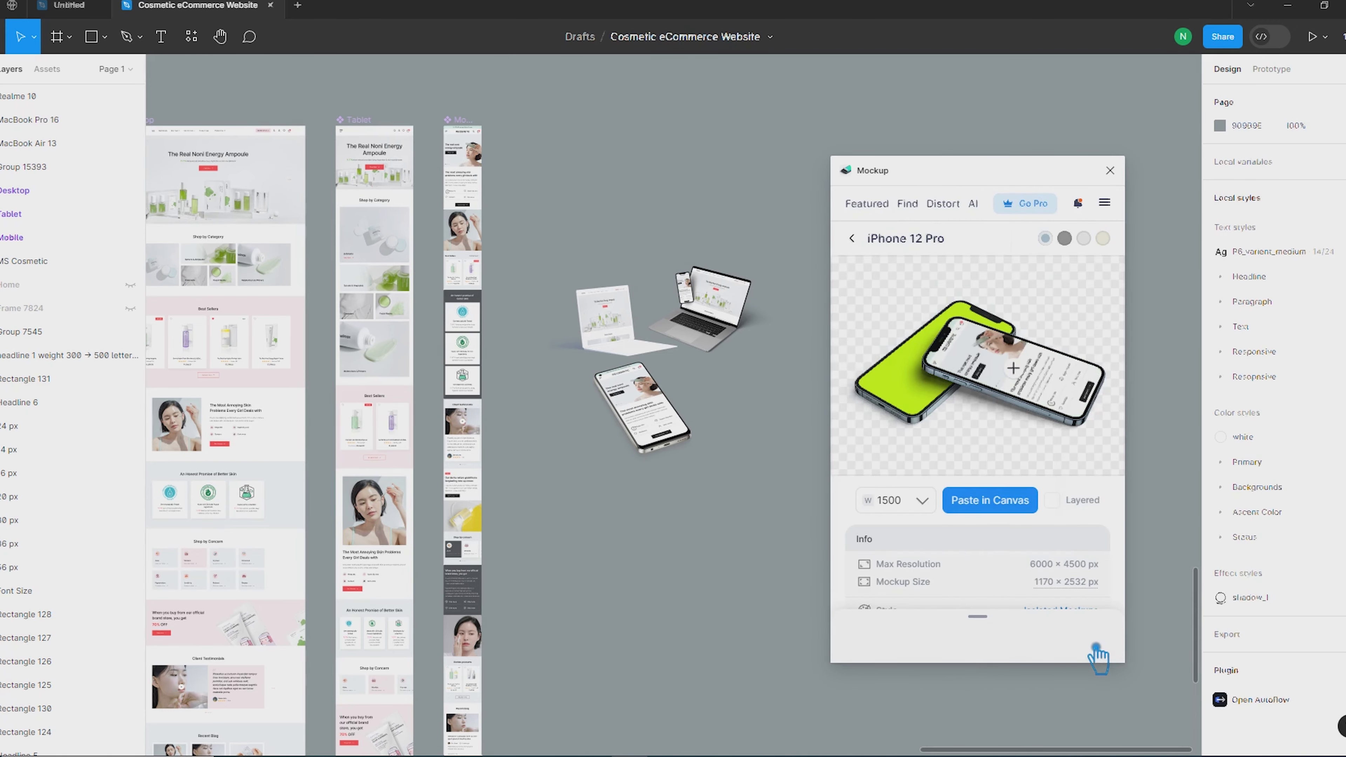
Fill the rear iPhone 12 Pro's screen with the top of the Mobile design and paste the mockup onto the canvas, closing the plugin.
{"action": "left_click", "coordinate": [461, 121]}
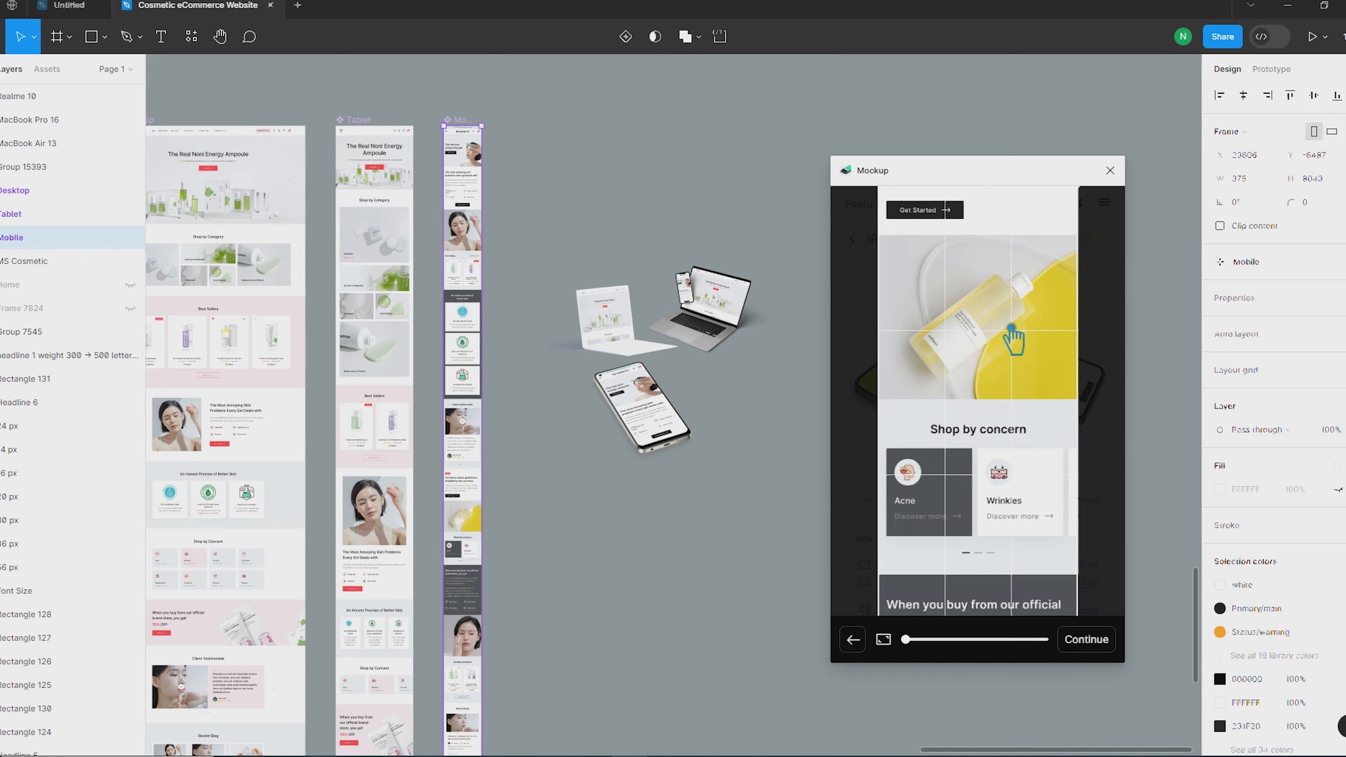
{"action": "key", "text": "Escape"}
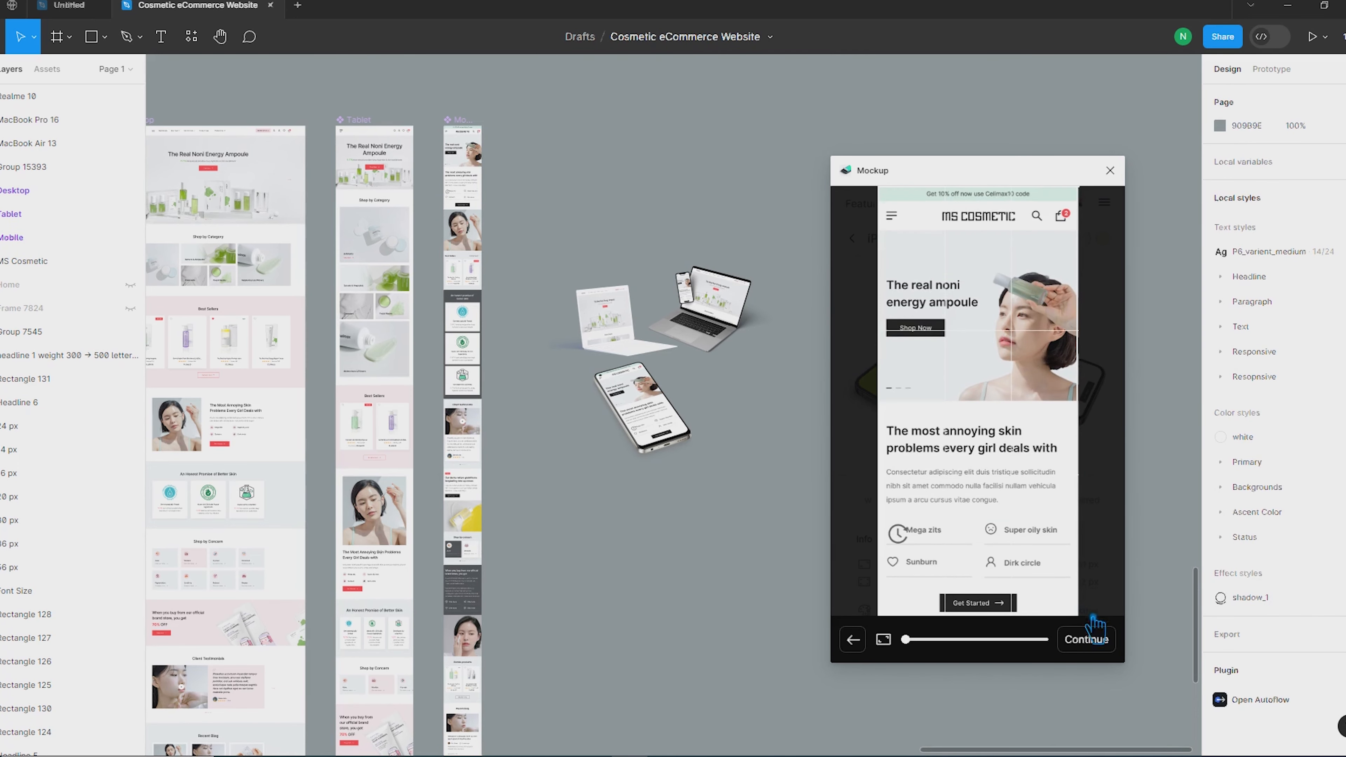
{"action": "left_click", "coordinate": [1089, 636]}
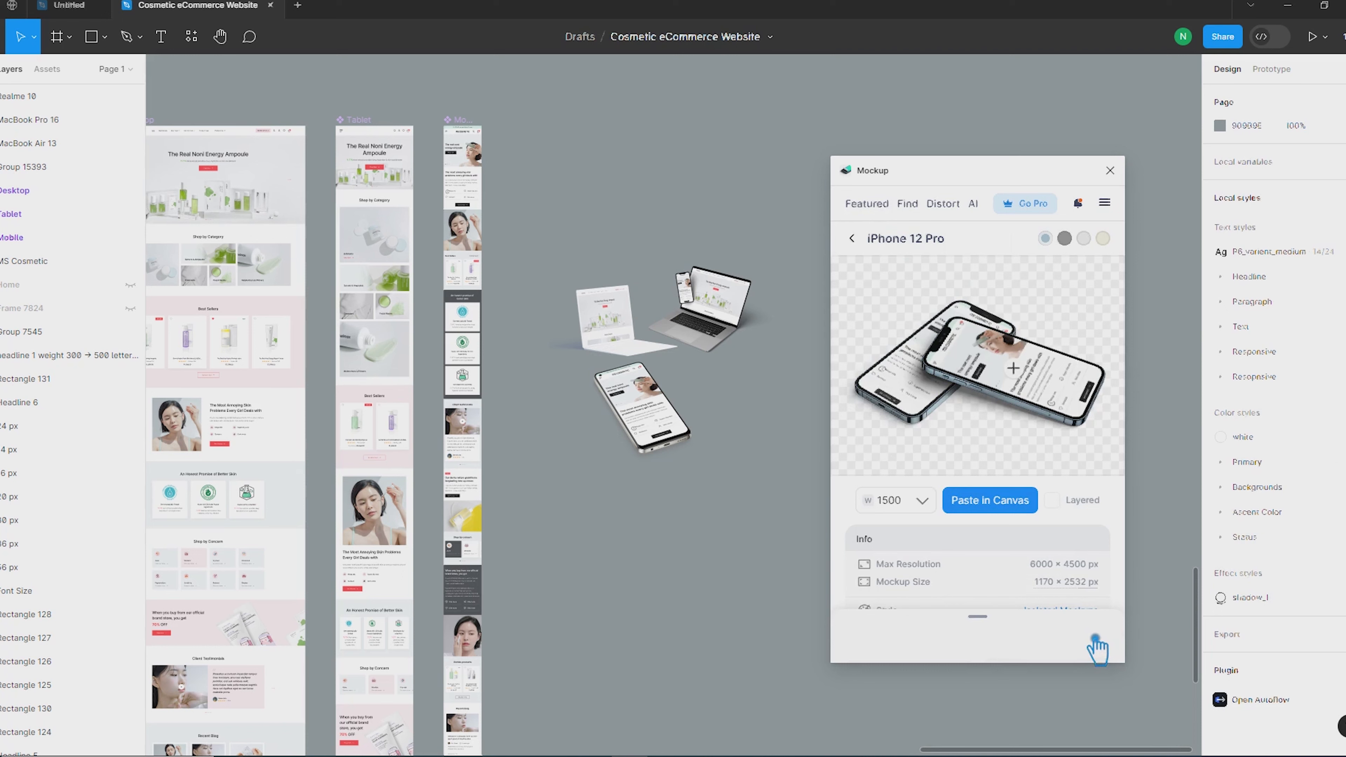
{"action": "left_click", "coordinate": [1009, 509]}
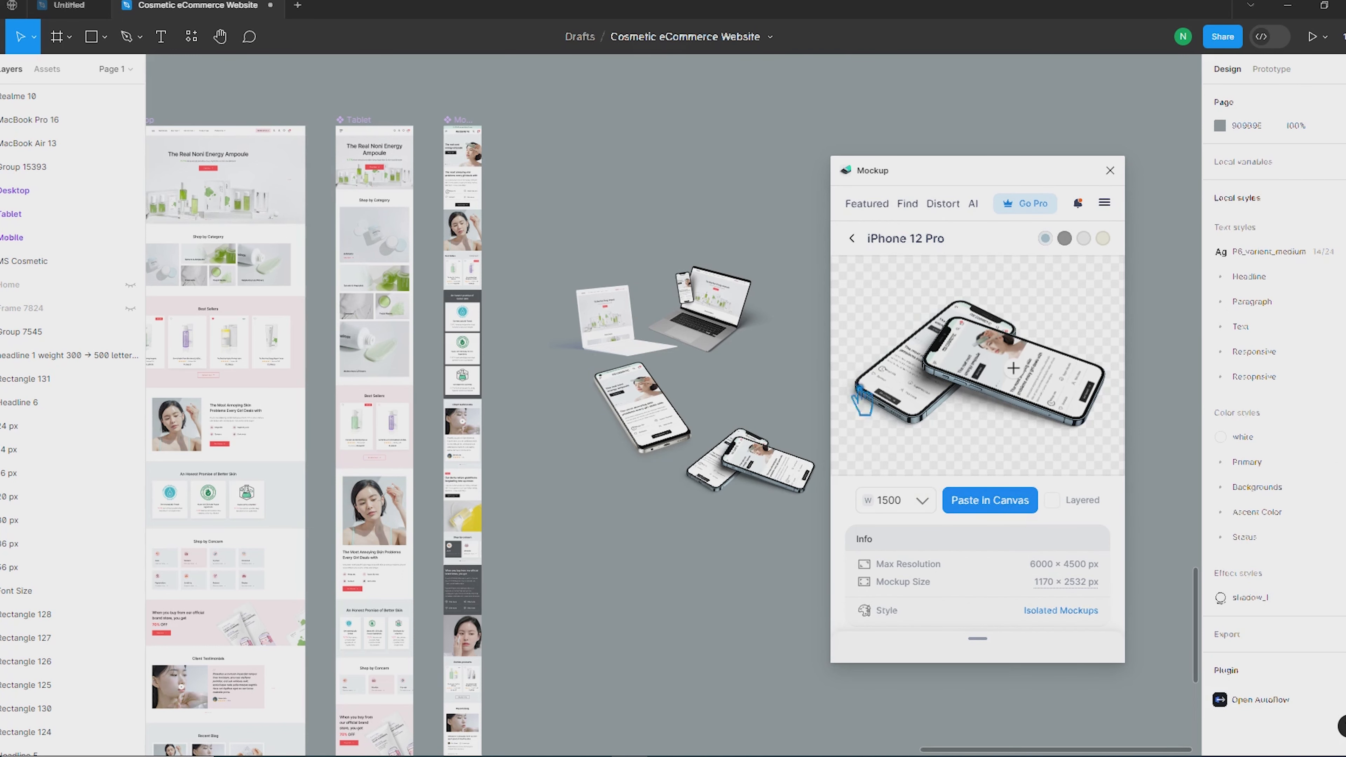
{"action": "left_click", "coordinate": [1115, 175]}
Draw a frame of about 3663 × 3035 around all four device mockups.
{"action": "scroll", "coordinate": [633, 382], "scroll_direction": "up", "scroll_amount": 5}
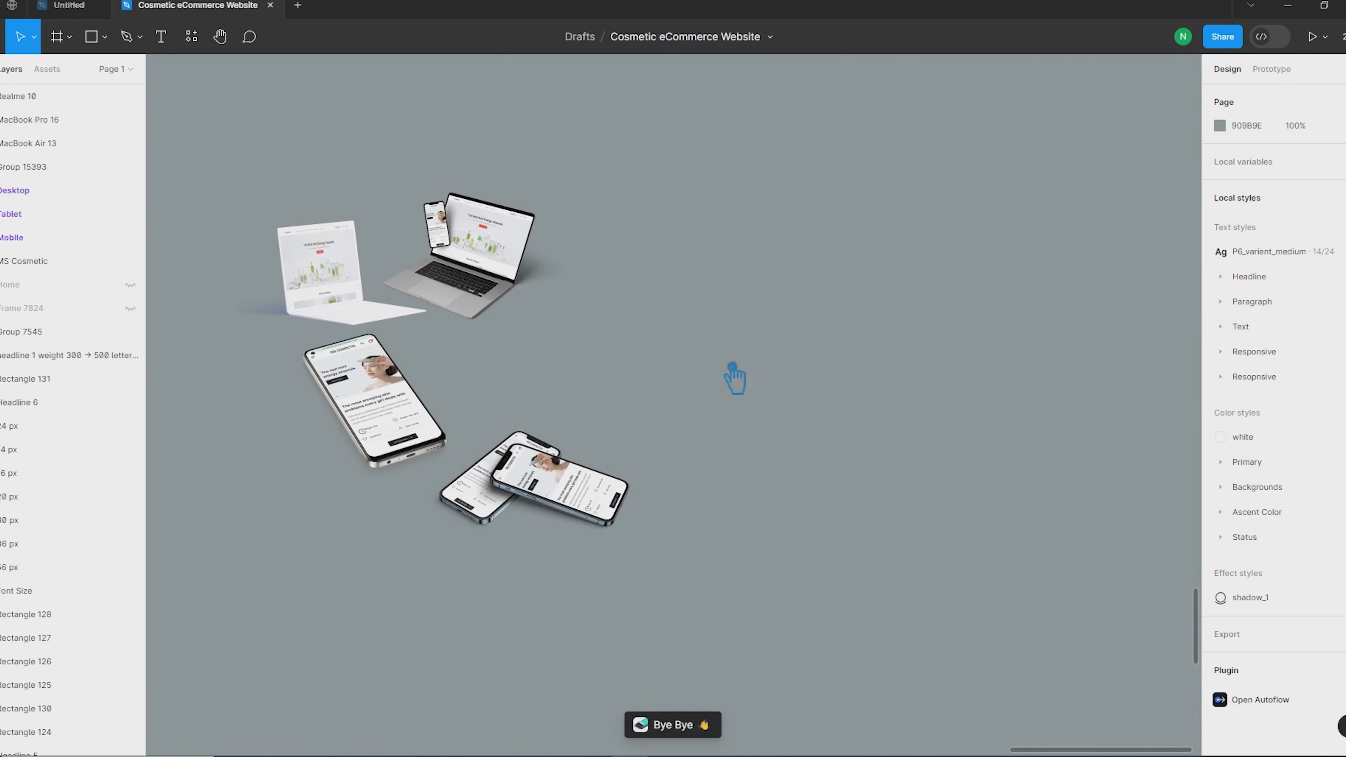
{"action": "left_click", "coordinate": [103, 37]}
{"action": "left_click", "coordinate": [57, 37]}
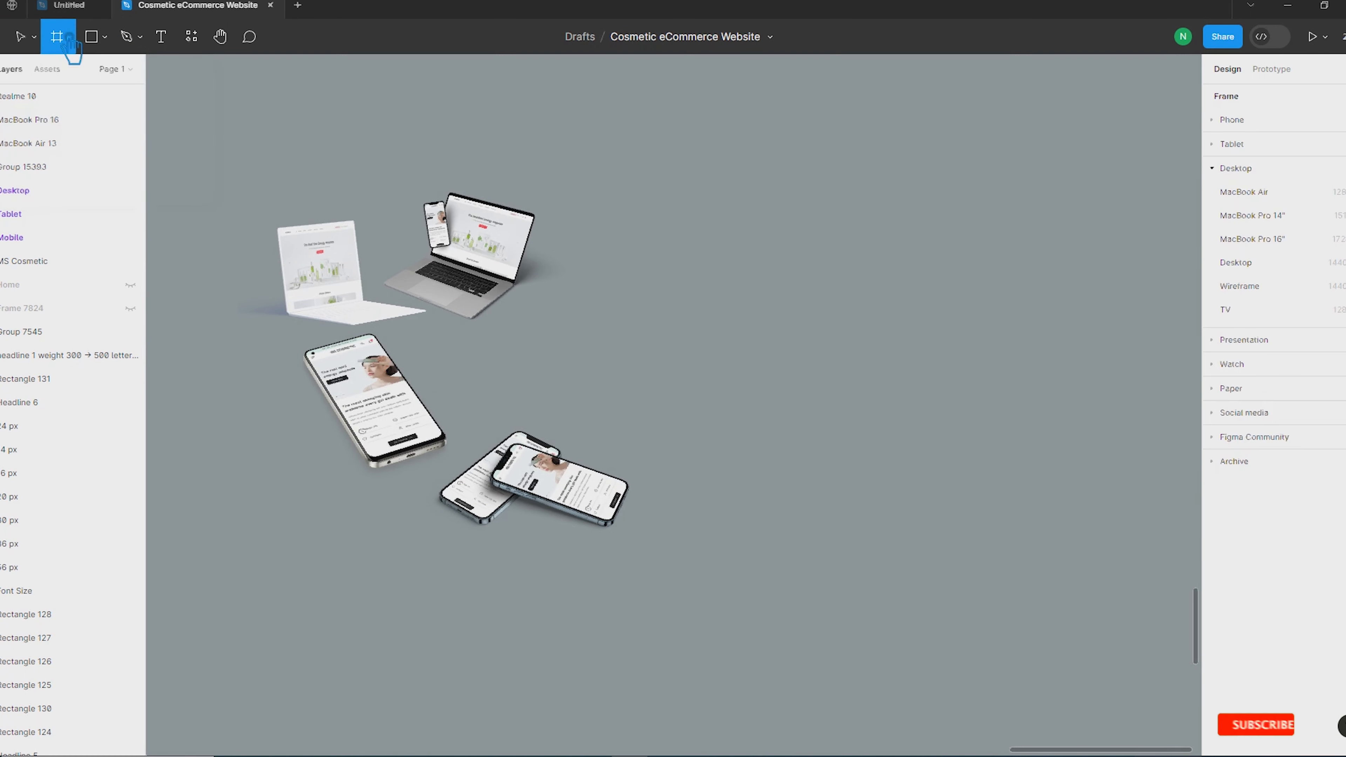
{"action": "left_click_drag", "start_coordinate": [207, 137], "coordinate": [752, 587]}
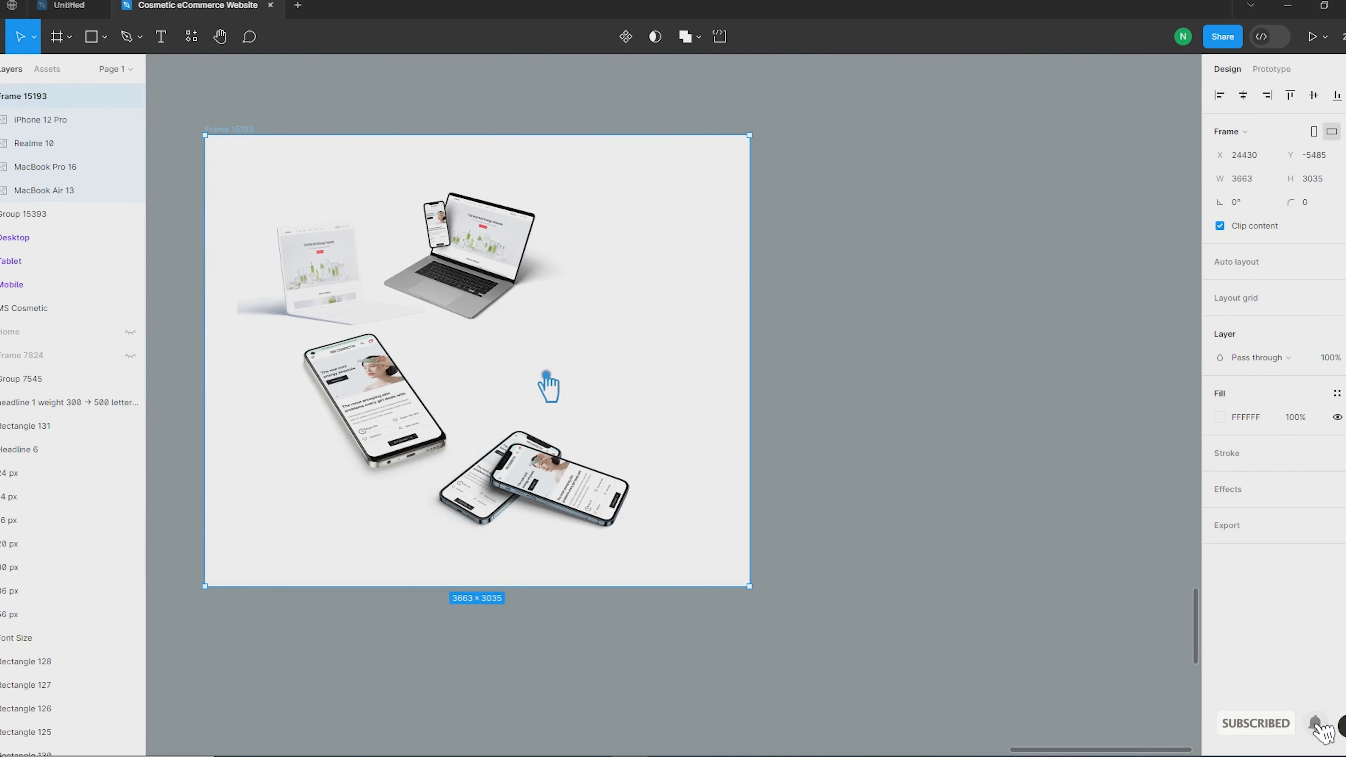
Arrange the phone mockups beside the laptops inside the frame and enlarge the frame to about 7880 × 4485.
{"action": "key", "text": "Escape"}
{"action": "left_click_drag", "start_coordinate": [552, 490], "coordinate": [619, 456]}
{"action": "left_click", "coordinate": [570, 326]}
{"action": "left_click_drag", "start_coordinate": [594, 345], "coordinate": [712, 430]}
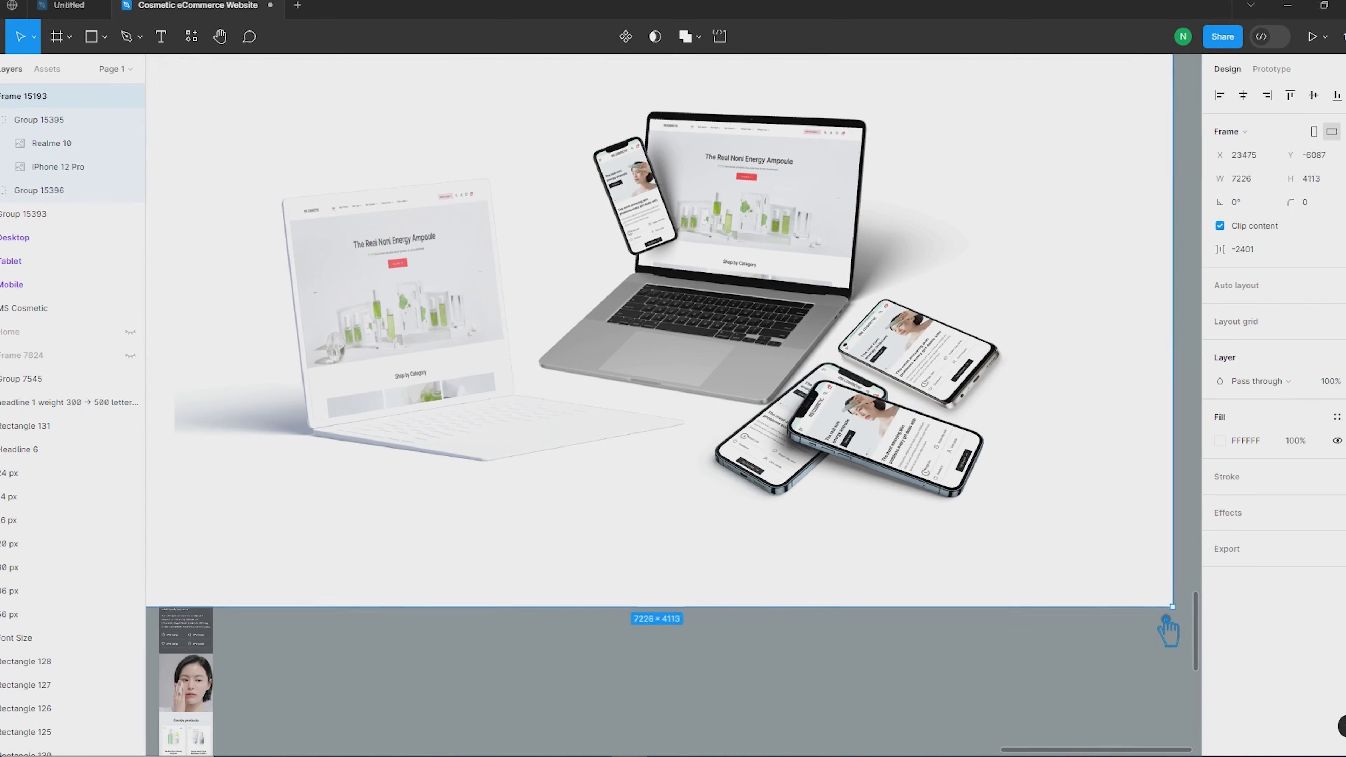
{"action": "left_click_drag", "start_coordinate": [1173, 626], "coordinate": [1188, 639]}
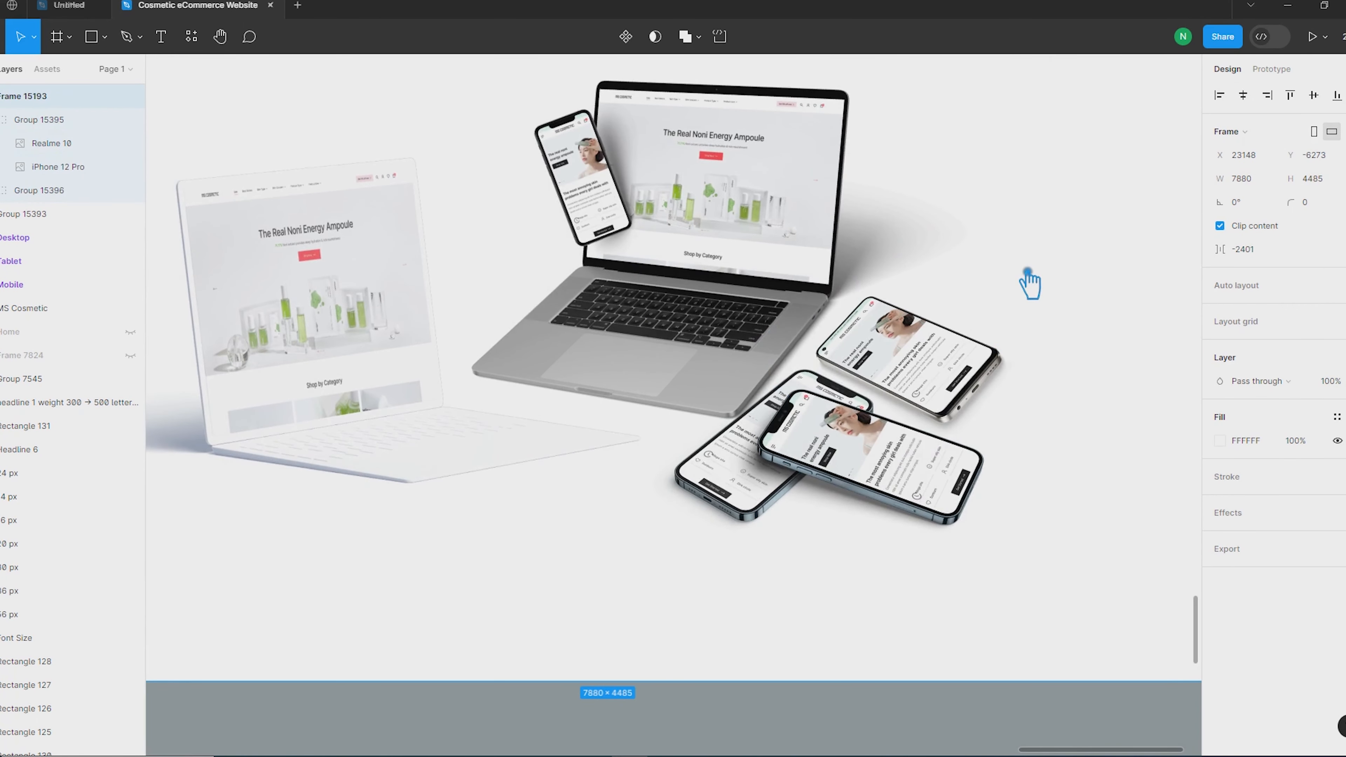
Hide the interface and examine the complete device mockup composition up close.
{"action": "key", "text": "ctrl+backslash"}
{"action": "left_click_drag", "start_coordinate": [1076, 277], "coordinate": [1159, 360]}
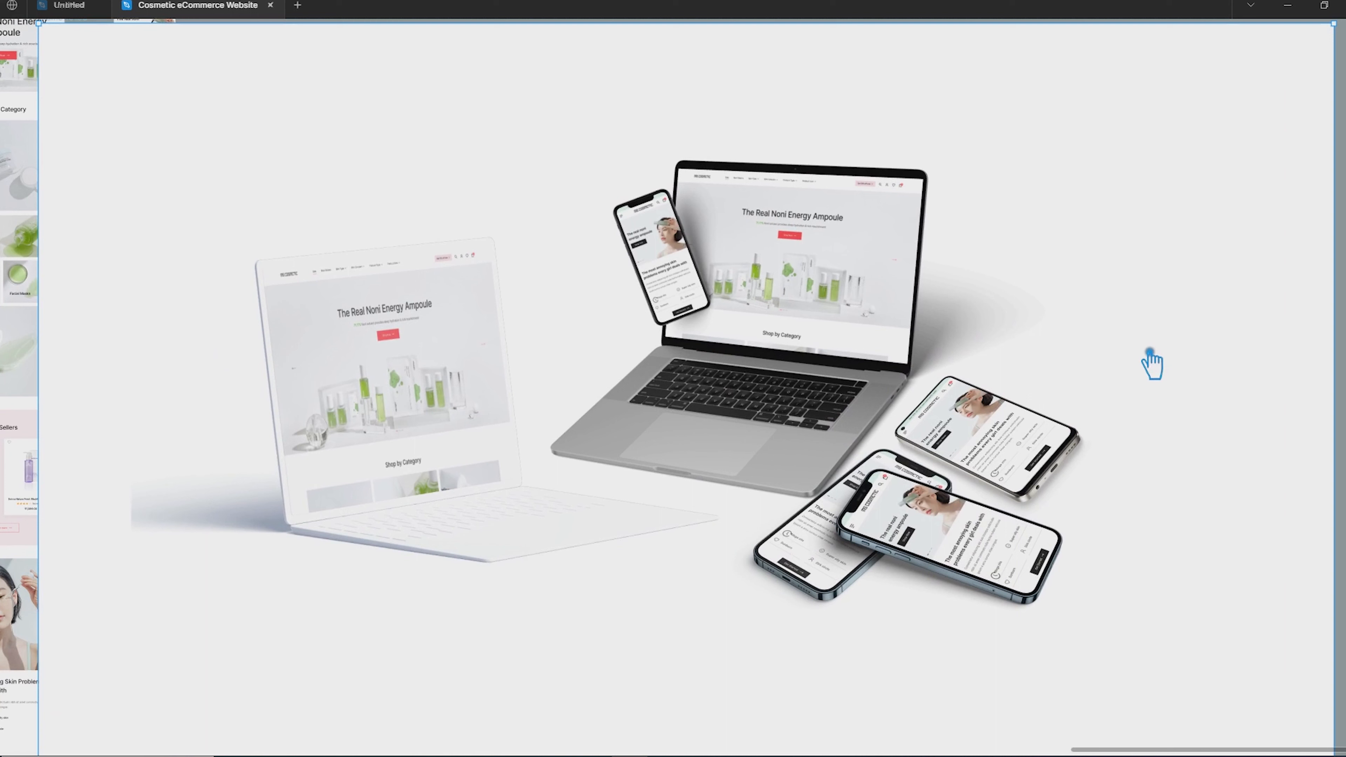
{"action": "key", "text": "ctrl+backslash"}
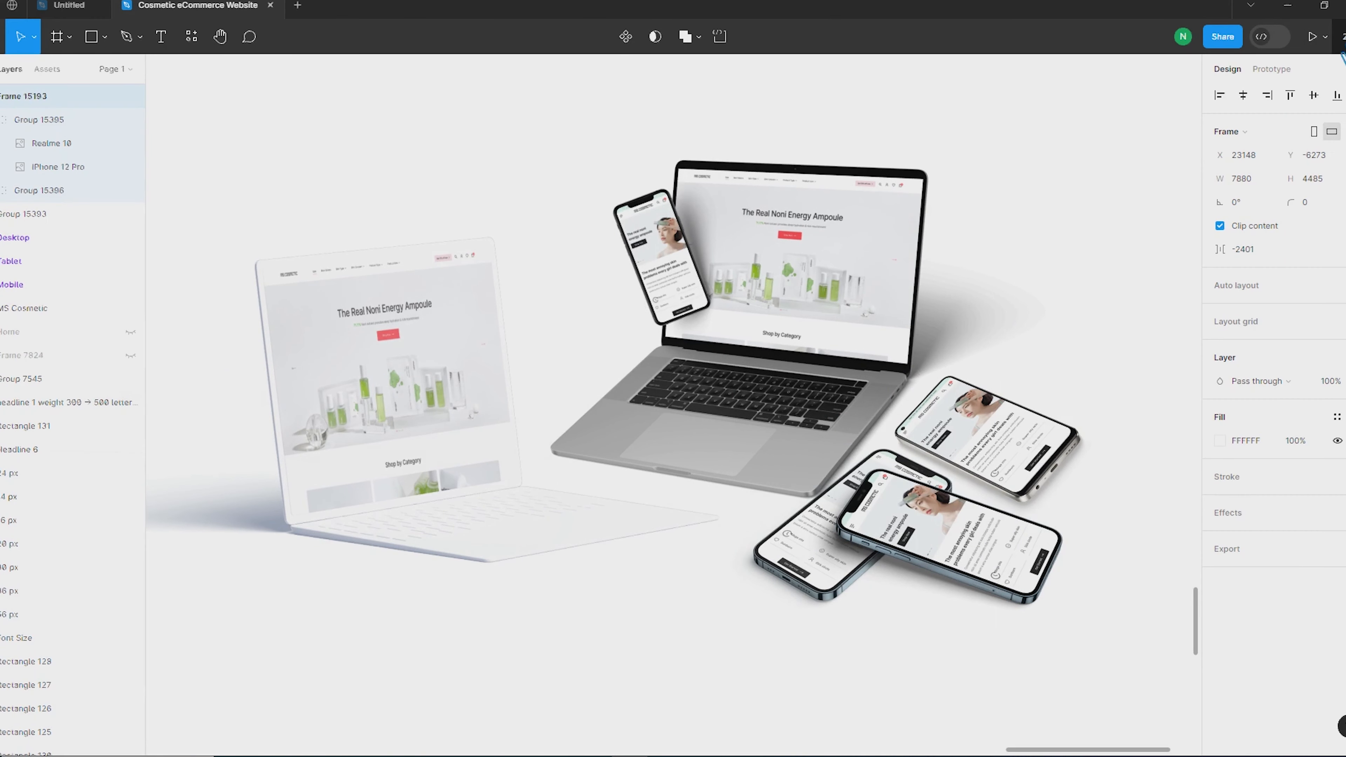
{"action": "left_click", "coordinate": [1339, 37]}
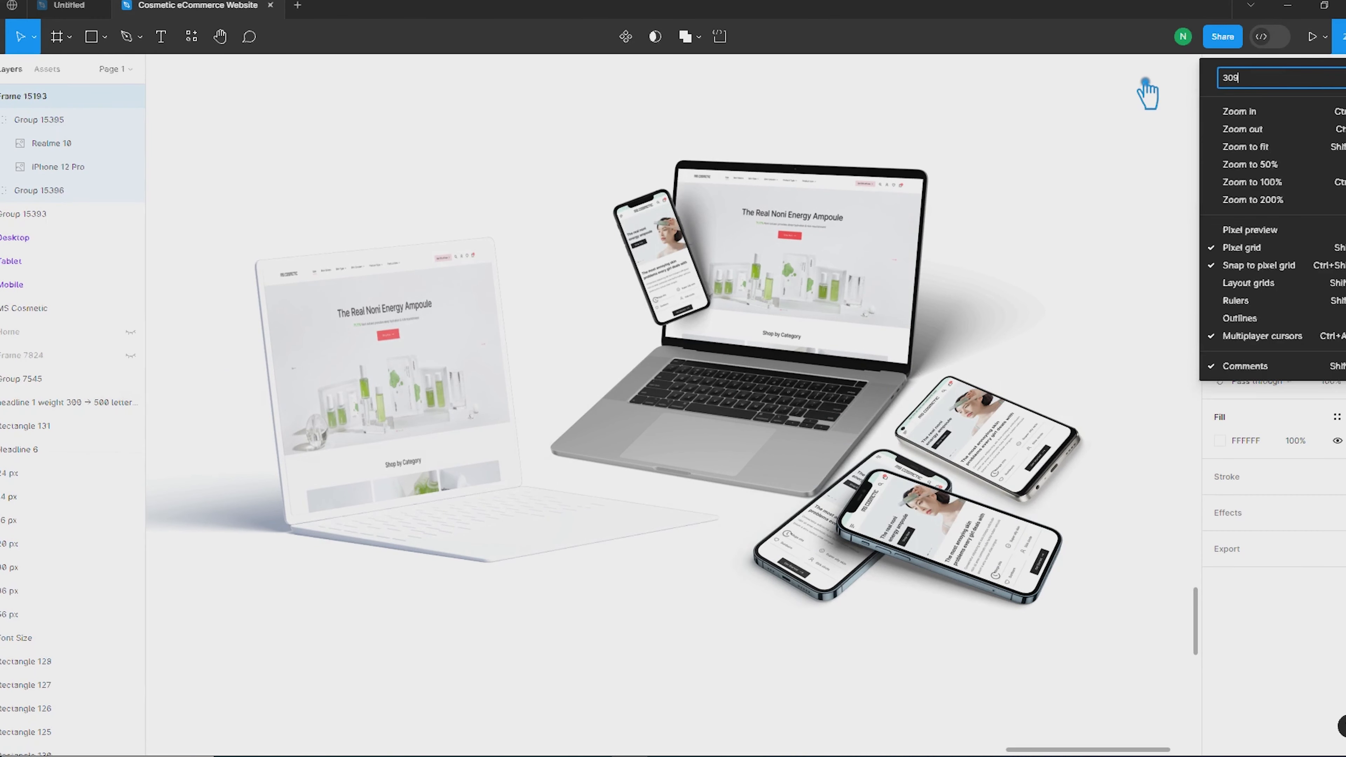
{"action": "type", "text": "309"}
{"action": "key", "text": "BackSpace"}
{"action": "key", "text": "ctrl+backslash"}
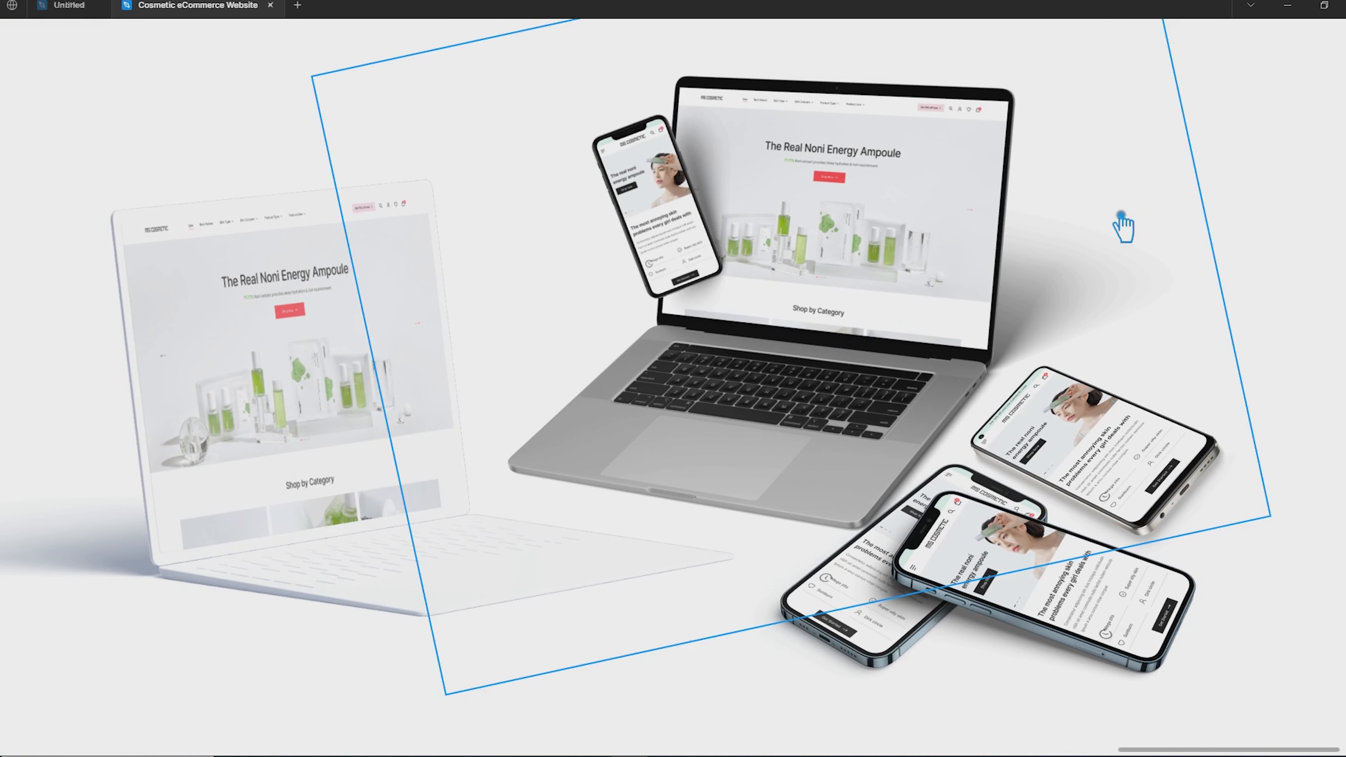
{"action": "left_click_drag", "start_coordinate": [1326, 289], "coordinate": [1311, 301]}
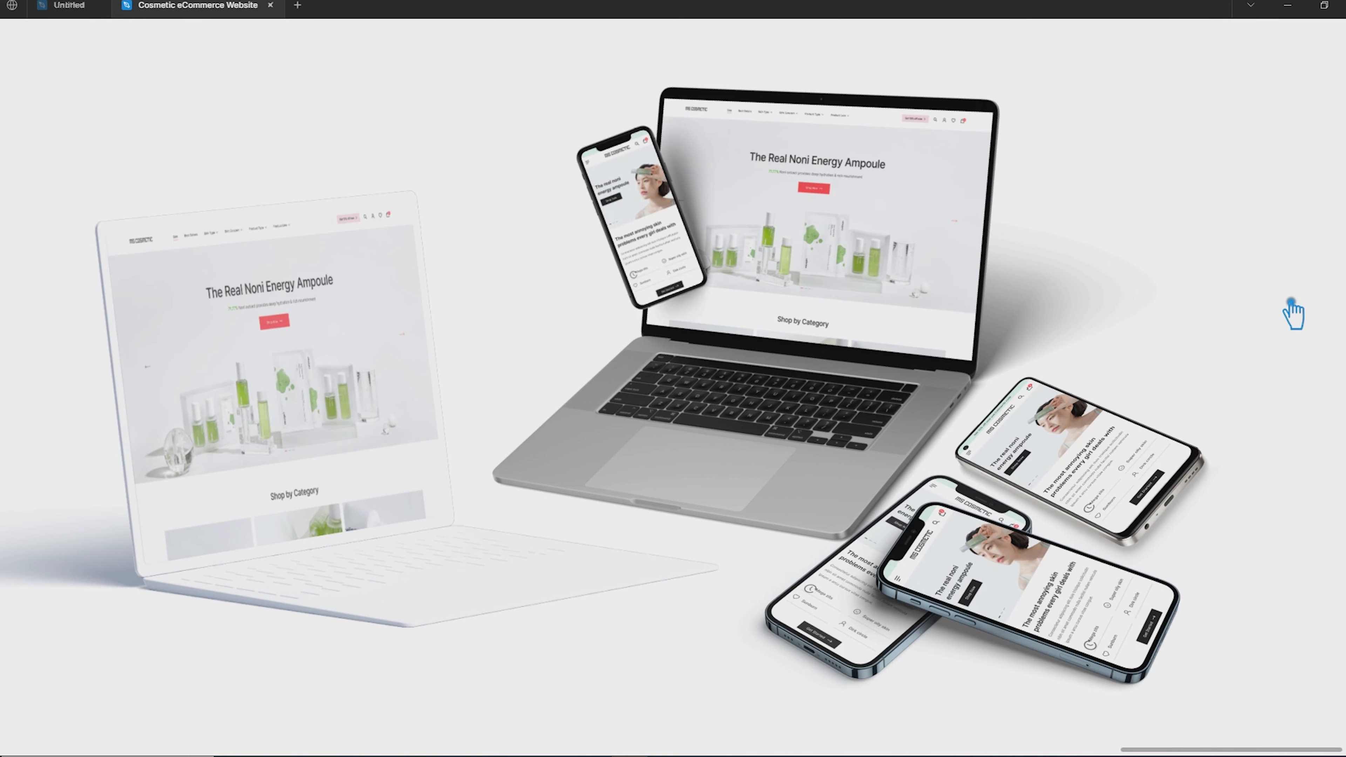